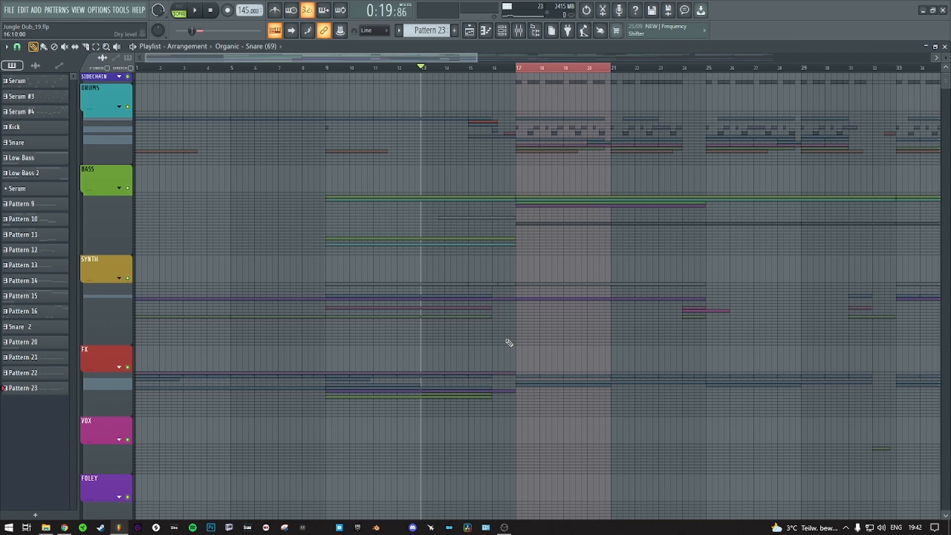
- Play the arrangement, open the Ribbit Bibbit synth from the channel rack's Basses group, and enlarge its window
{"action": "key", "text": "space"}
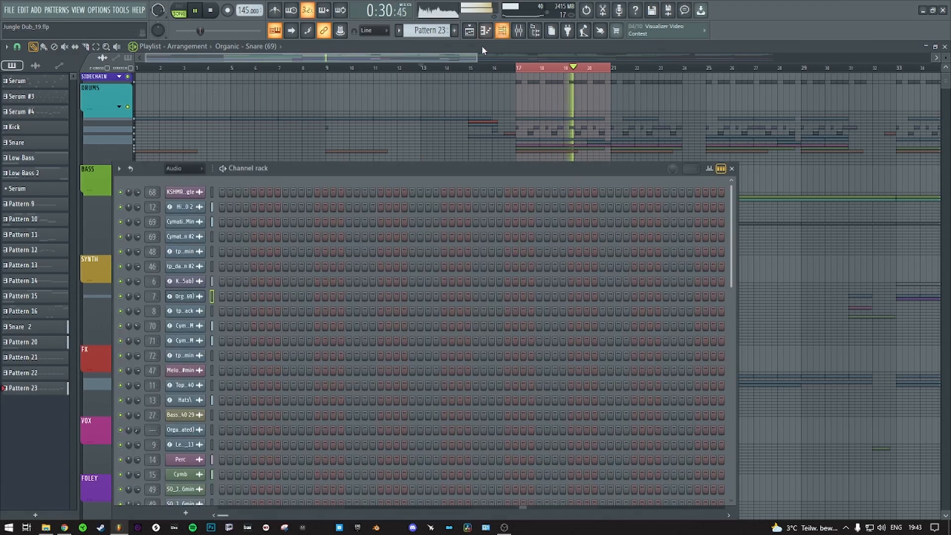
{"action": "key", "text": "F6"}
{"action": "left_click", "coordinate": [192, 167]}
{"action": "left_click", "coordinate": [184, 193]}
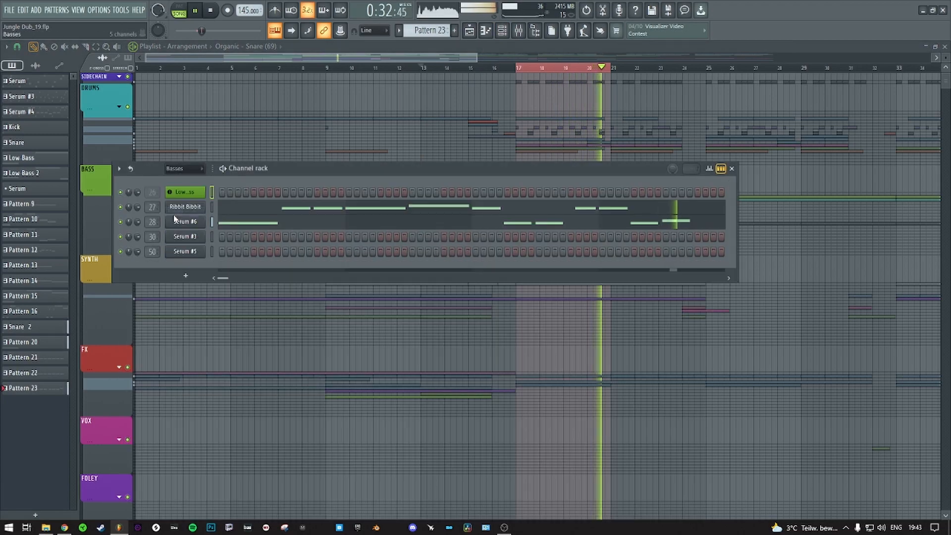
{"action": "left_click", "coordinate": [185, 207]}
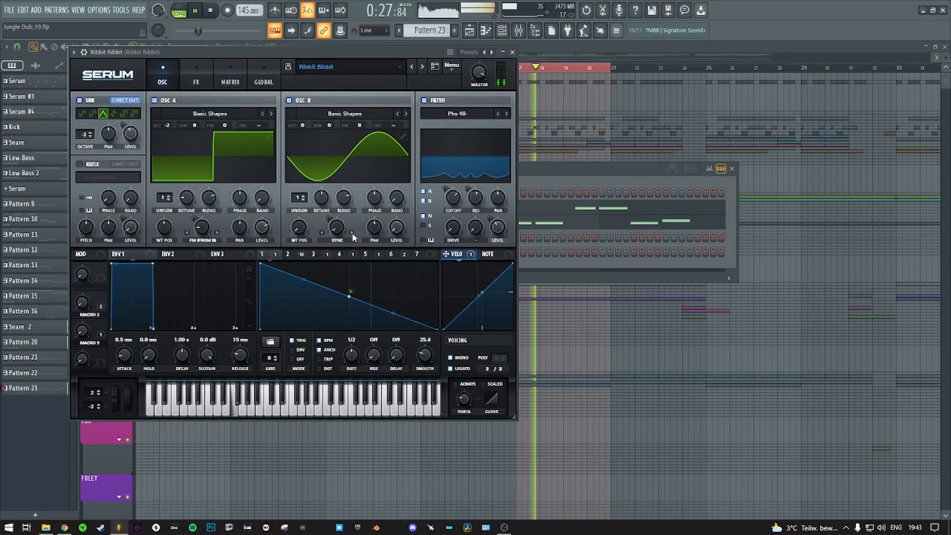
{"action": "mouse_move", "coordinate": [356, 51]}
{"action": "left_mouse_down"}
{"action": "mouse_move", "coordinate": [394, 52]}
{"action": "mouse_move", "coordinate": [354, 51]}
{"action": "left_mouse_up"}
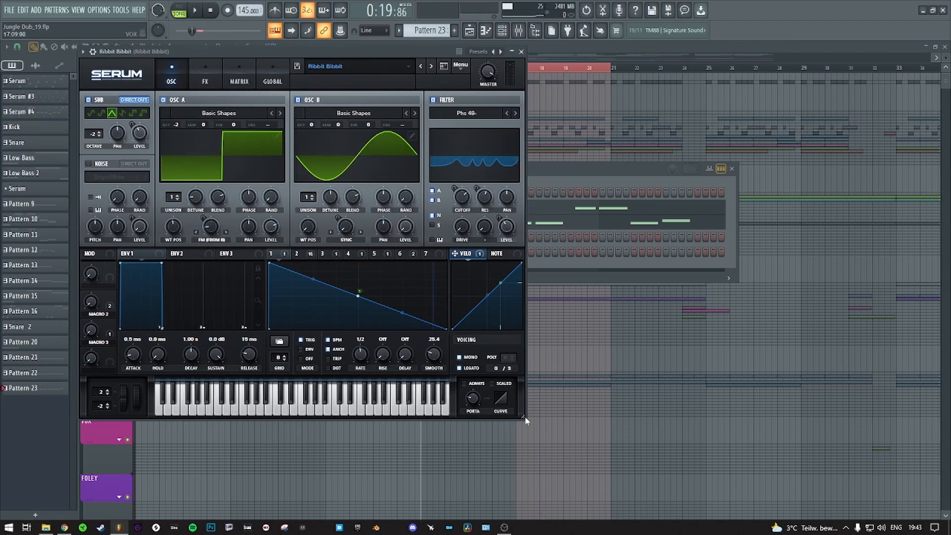
{"action": "left_click_drag", "start_coordinate": [526, 420], "coordinate": [635, 460]}
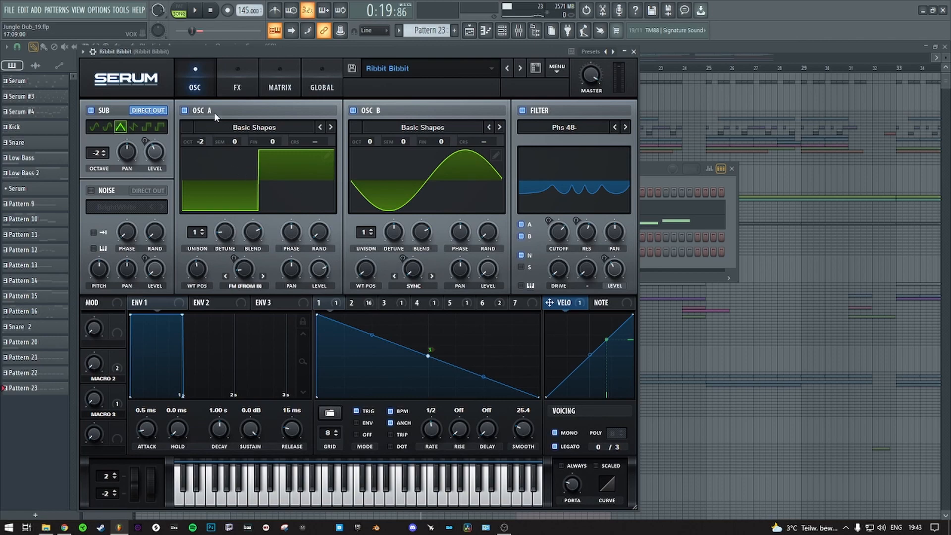
- Look through the patch's effects, global, modulation matrix and oscillator pages and display the LFO 2 shape
{"action": "left_click", "coordinate": [235, 74]}
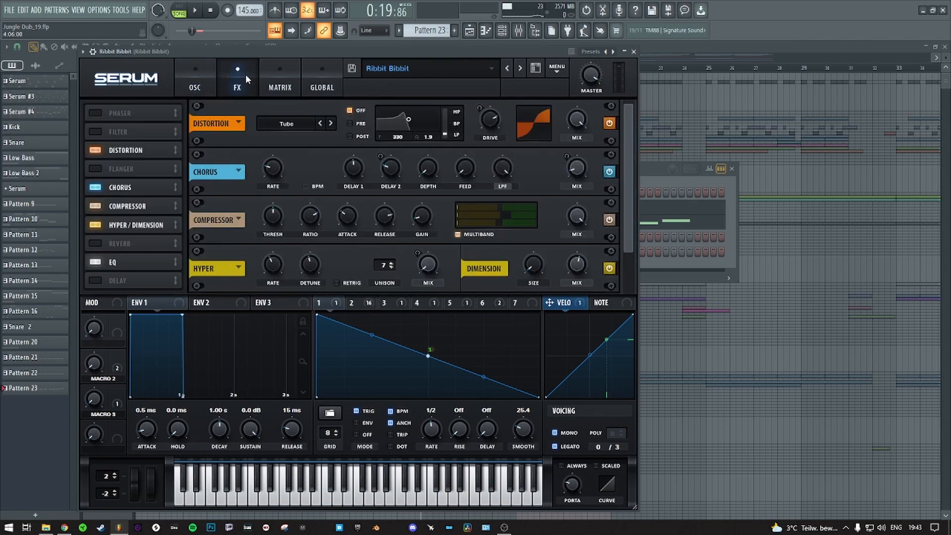
{"action": "left_click", "coordinate": [199, 79]}
{"action": "left_click", "coordinate": [306, 76]}
{"action": "left_click", "coordinate": [237, 79]}
{"action": "left_click", "coordinate": [271, 84]}
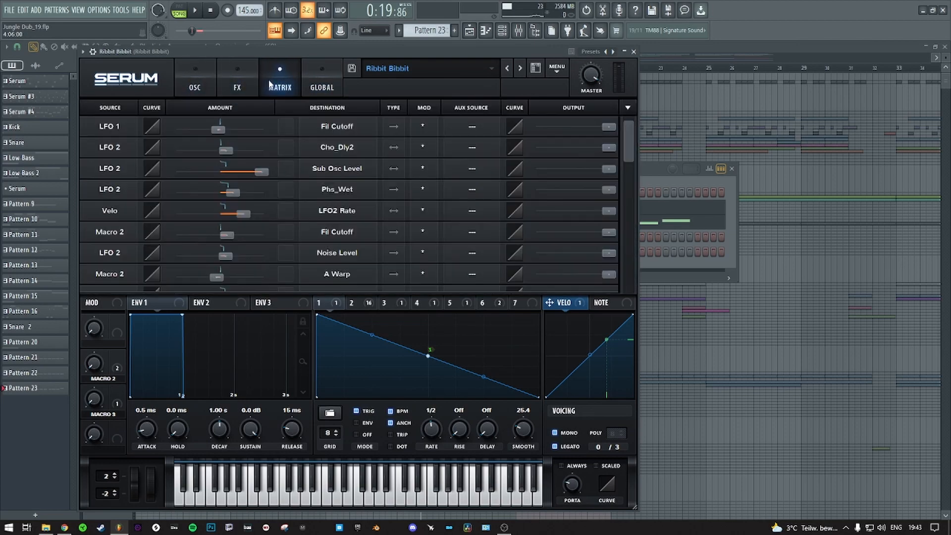
{"action": "left_click", "coordinate": [188, 81]}
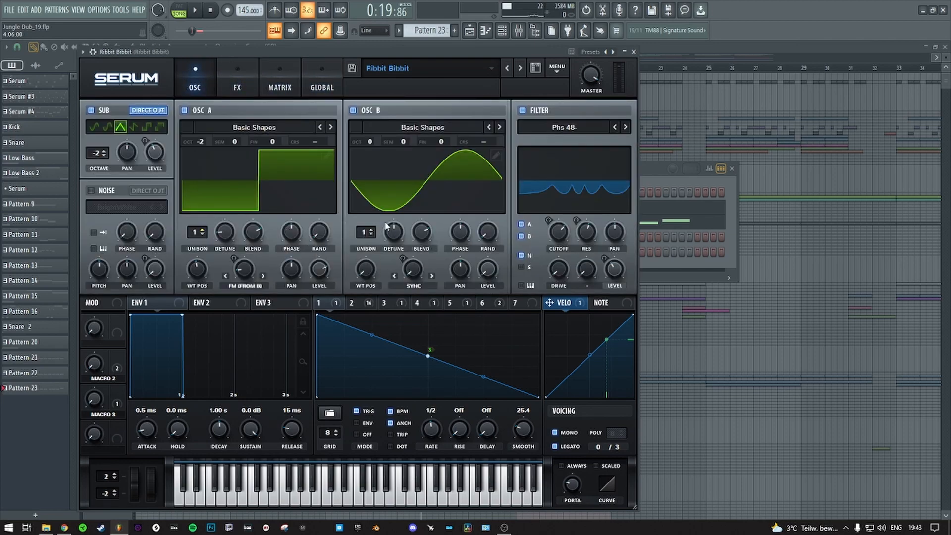
{"action": "left_click_drag", "start_coordinate": [543, 55], "coordinate": [602, 58]}
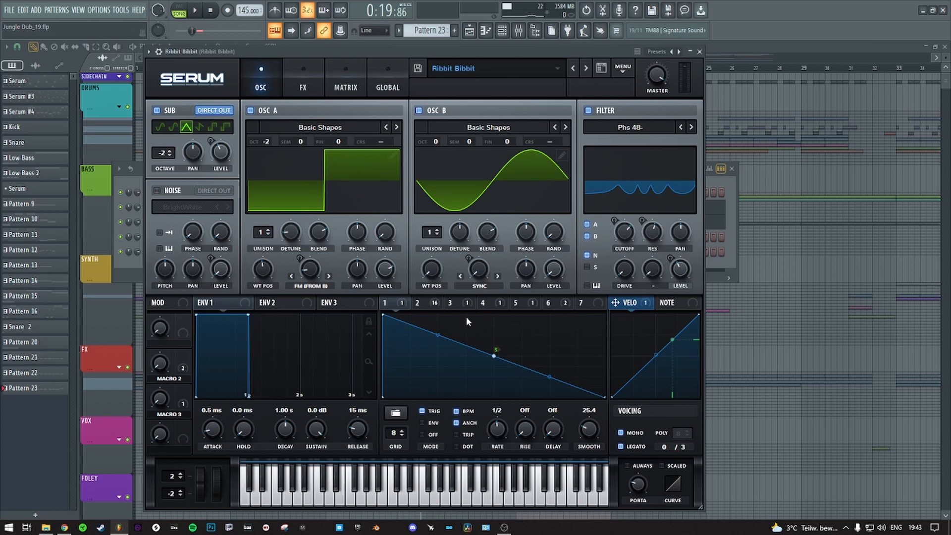
{"action": "left_click", "coordinate": [417, 302]}
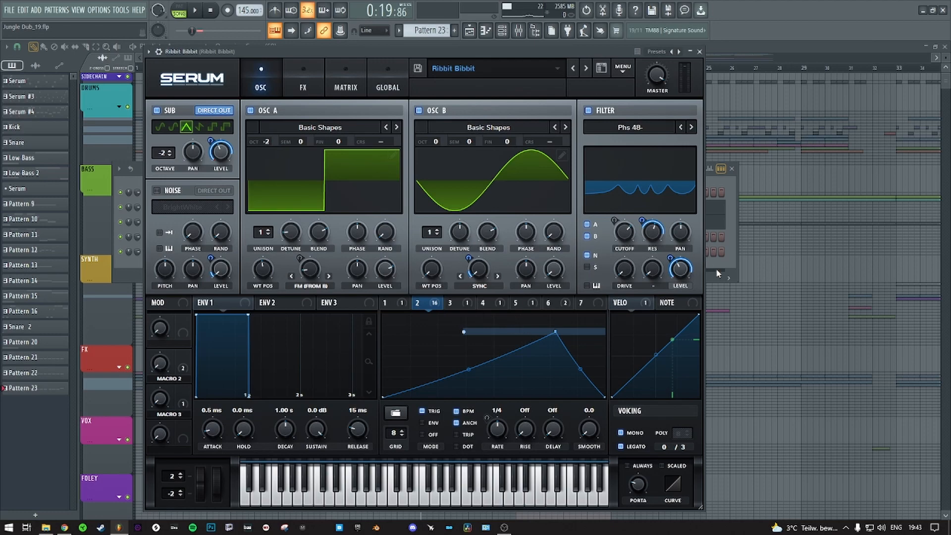
- Set the song position to the start of bar 17, reopen the Ribbit Bibbit synth and play the looped section
{"action": "left_click", "coordinate": [762, 278]}
{"action": "left_click", "coordinate": [520, 71]}
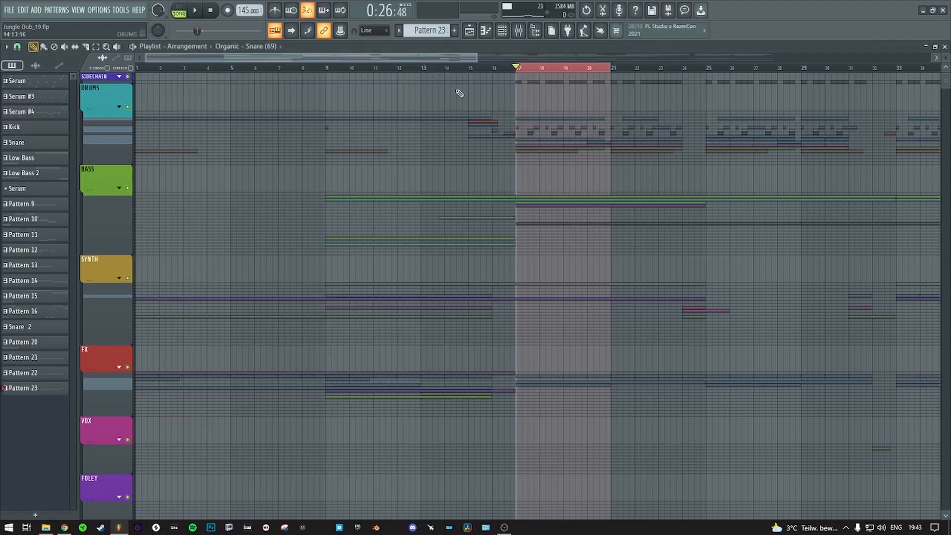
{"action": "left_click", "coordinate": [502, 31]}
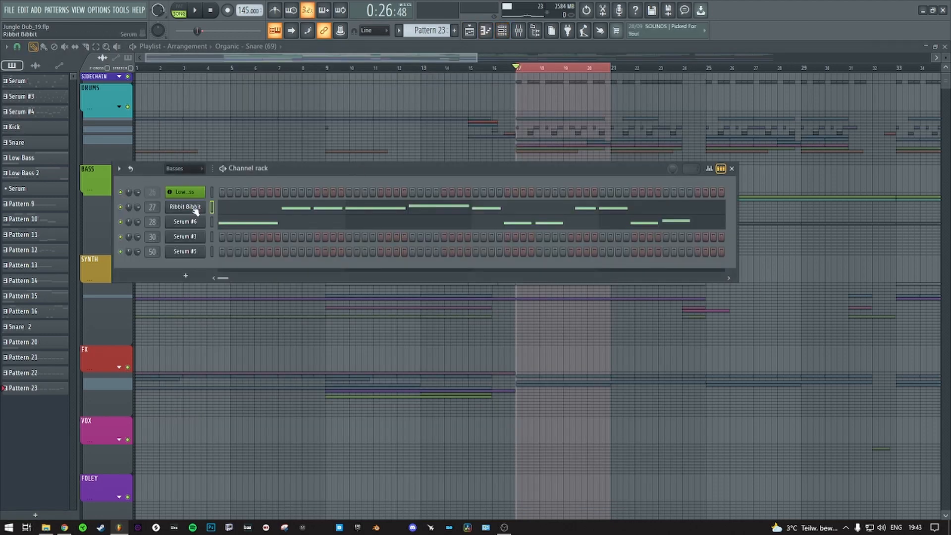
{"action": "left_click", "coordinate": [193, 209]}
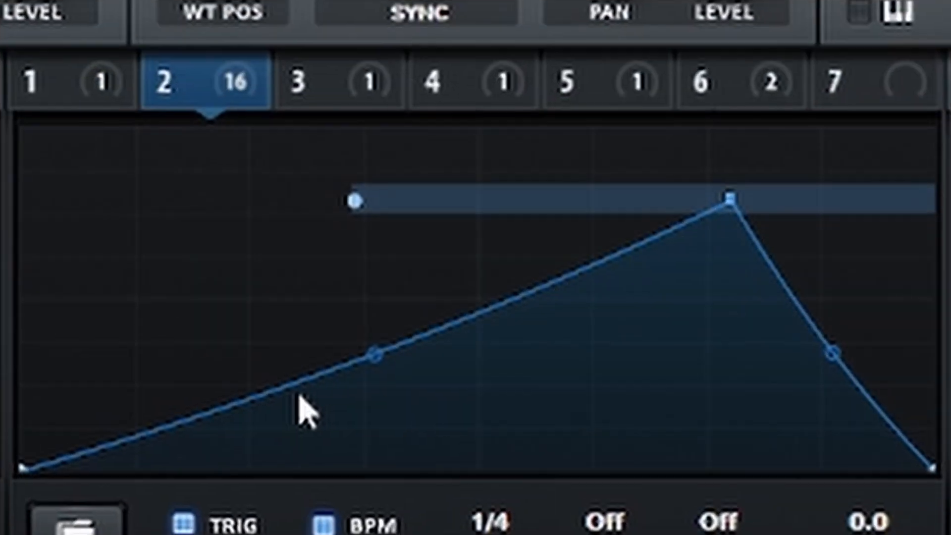
{"action": "key", "text": "space"}
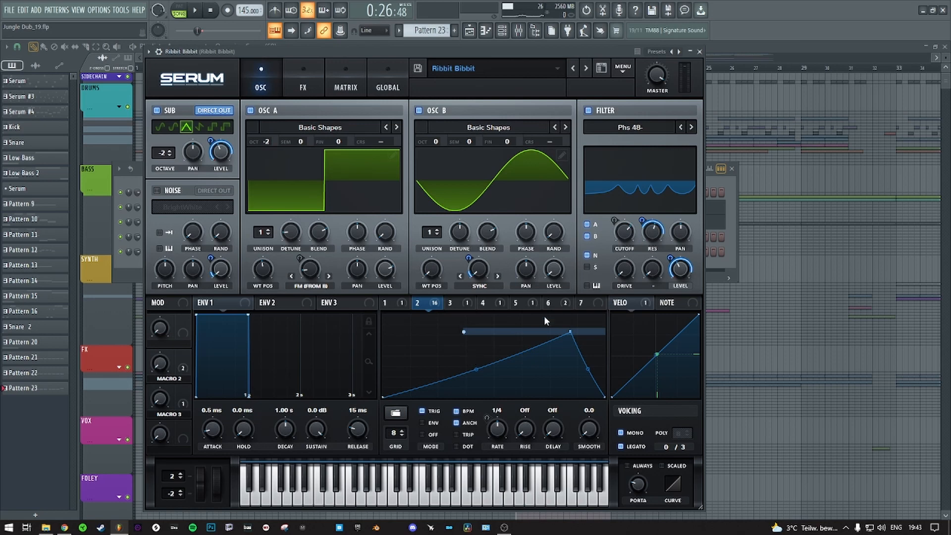
- Compare the shapes of LFO 6 and LFO 2 and examine the list of LFO 2's modulation destinations
{"action": "left_click", "coordinate": [564, 301]}
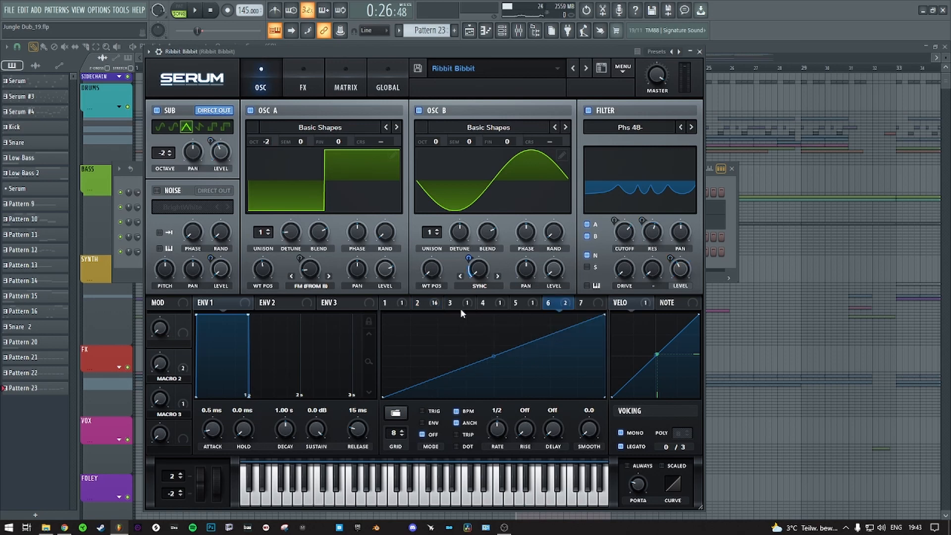
{"action": "left_click", "coordinate": [419, 303]}
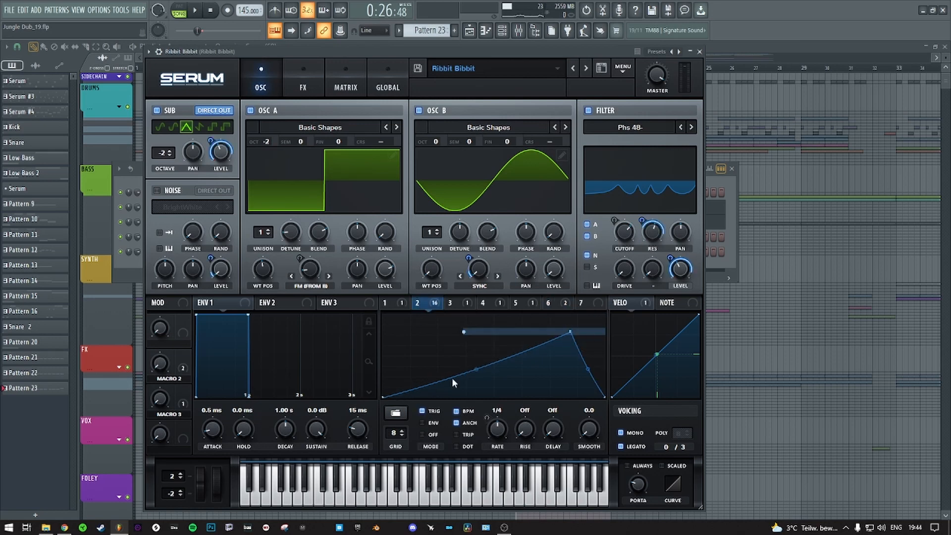
{"action": "right_click", "coordinate": [423, 304]}
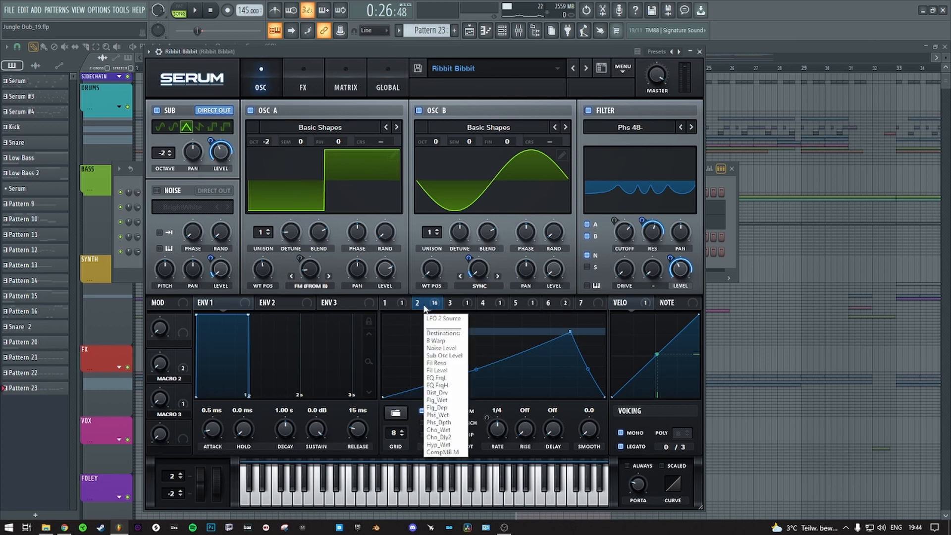
{"action": "left_click", "coordinate": [562, 304]}
{"action": "left_click", "coordinate": [438, 304]}
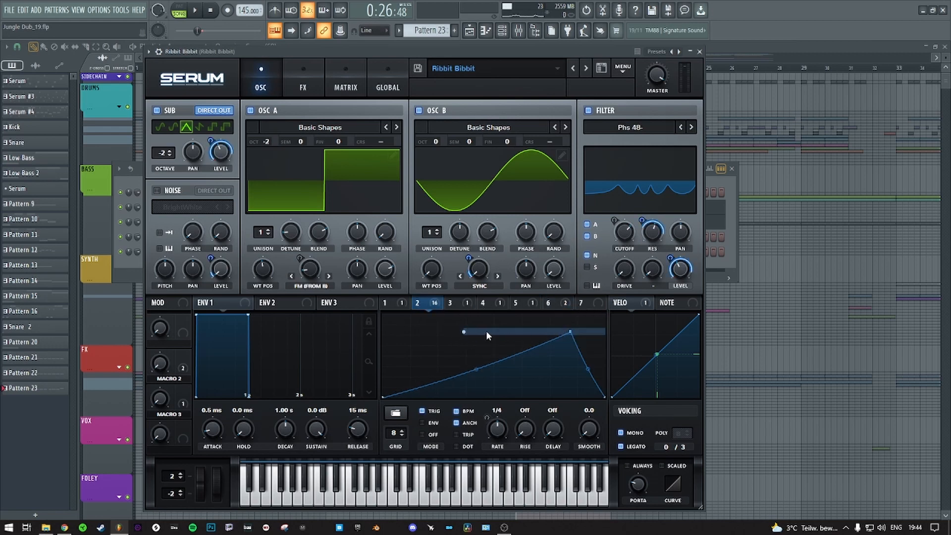
{"action": "mouse_move", "coordinate": [550, 303]}
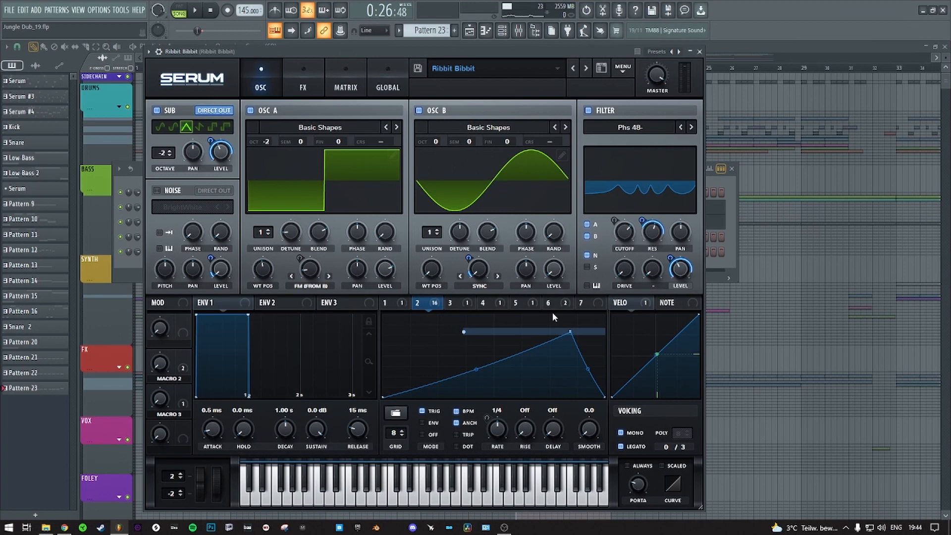
{"action": "left_click", "coordinate": [549, 304]}
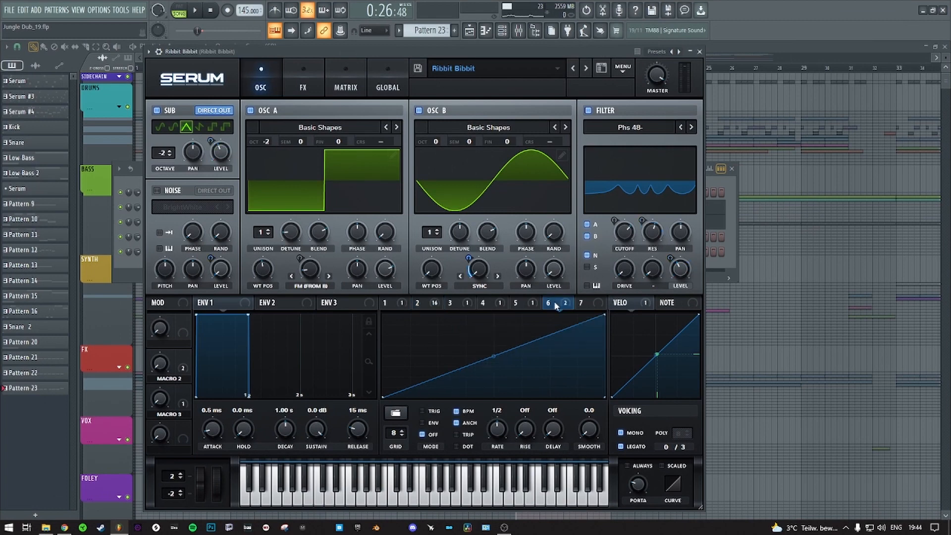
{"action": "left_click", "coordinate": [431, 306]}
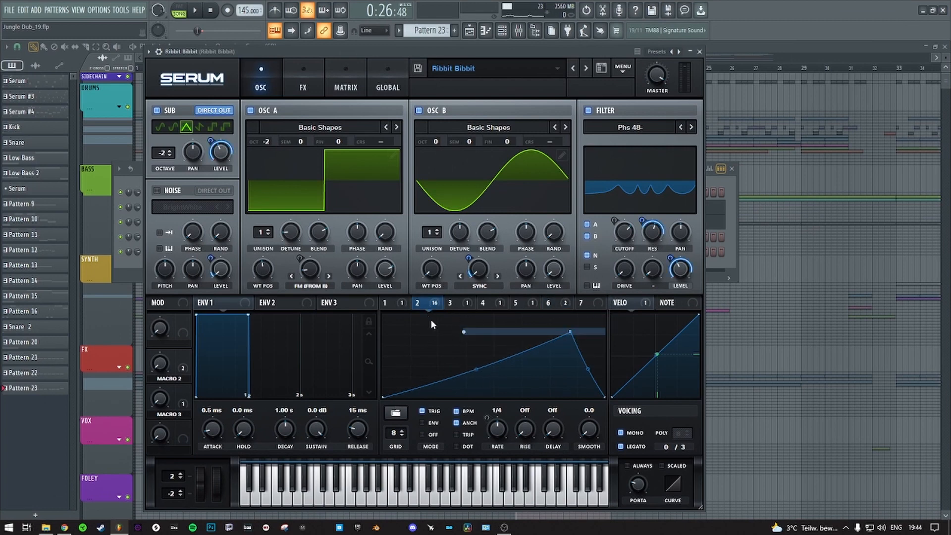
- Audition the loop with the modulation matrix output of LFO 6 to LFO Bus 1 at 0 and restored to full
{"action": "left_click", "coordinate": [346, 87]}
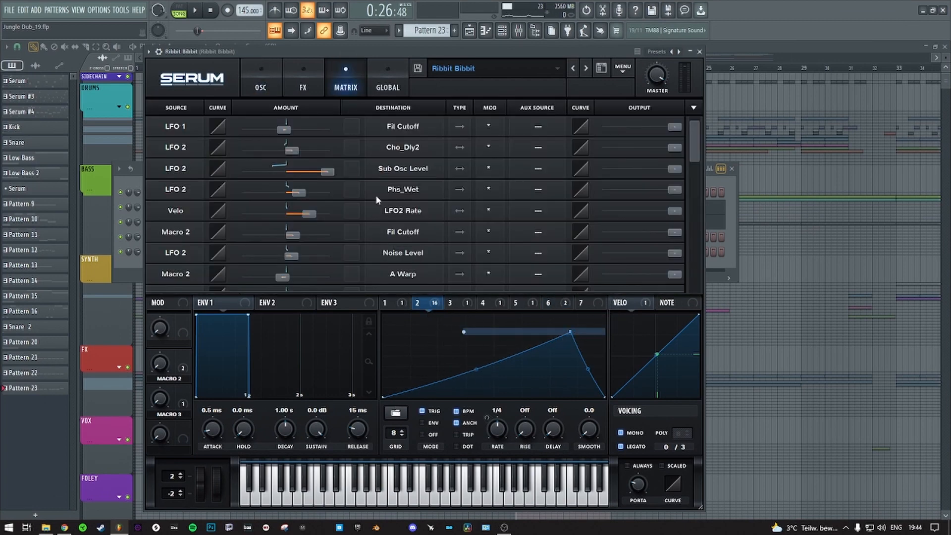
{"action": "left_click_drag", "start_coordinate": [695, 143], "coordinate": [690, 229]}
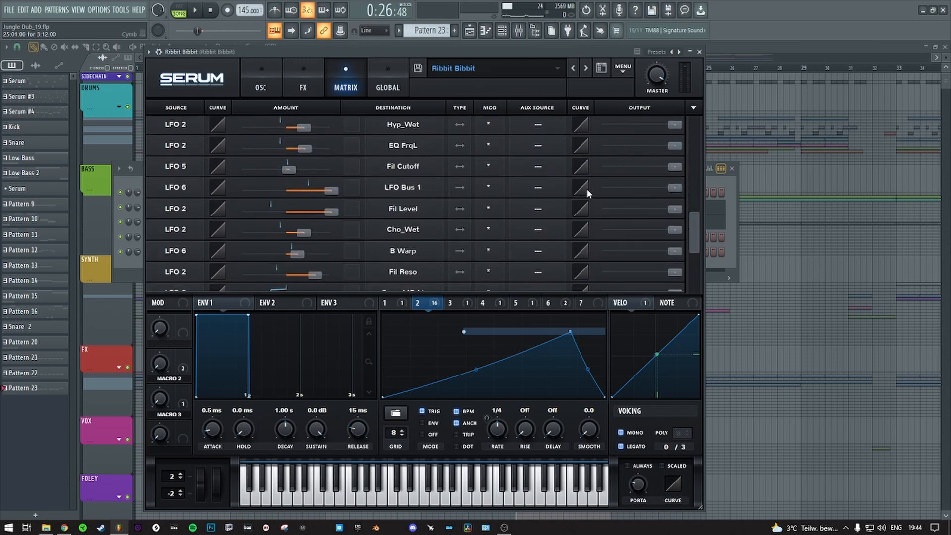
{"action": "left_click_drag", "start_coordinate": [676, 191], "coordinate": [532, 191]}
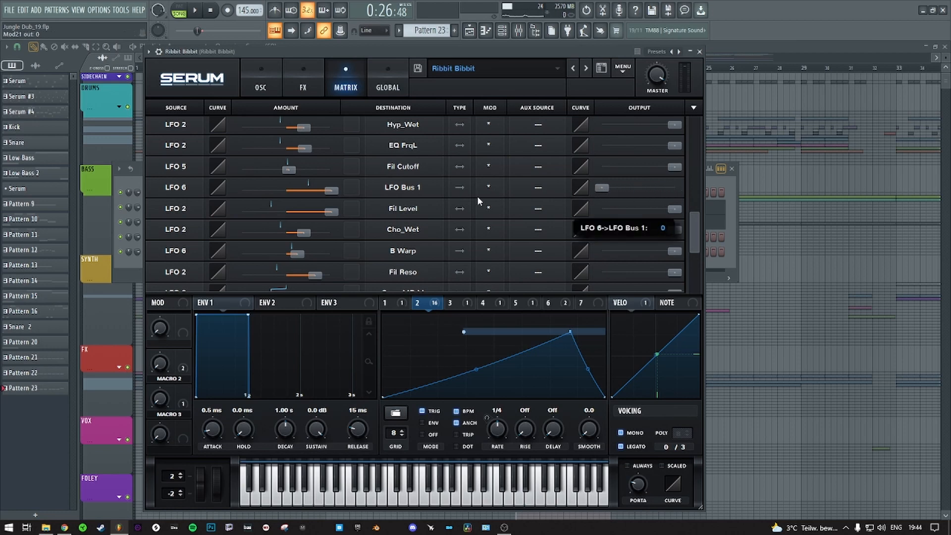
{"action": "key", "text": "space"}
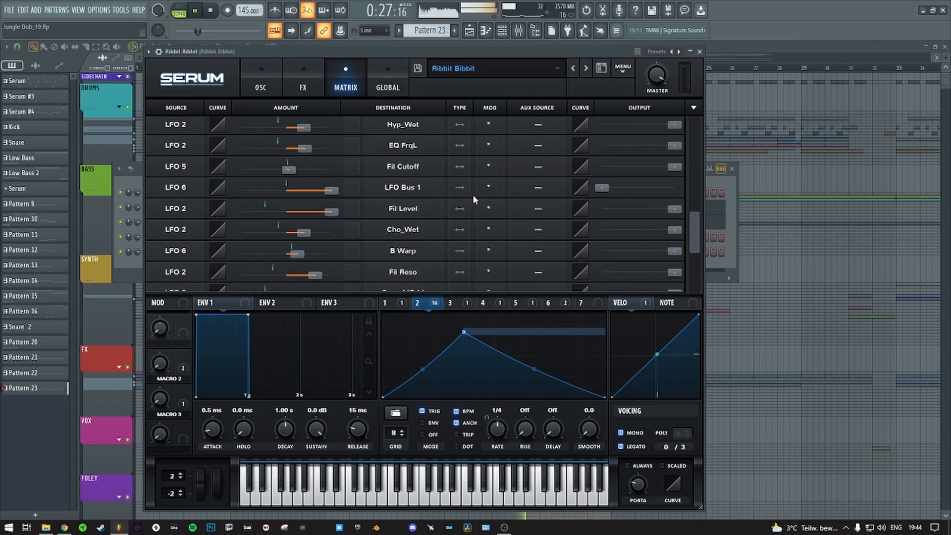
{"action": "left_click_drag", "start_coordinate": [602, 187], "coordinate": [749, 188]}
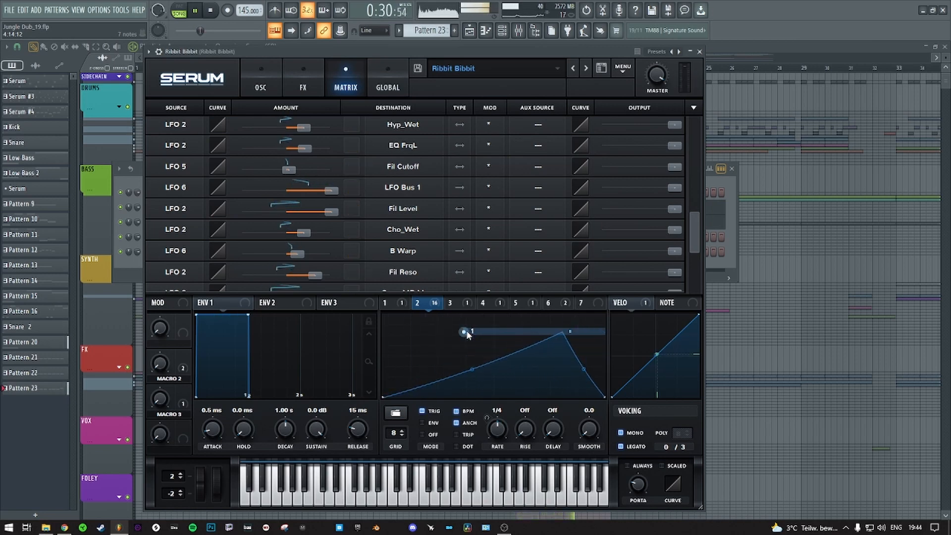
{"action": "key", "text": "space"}
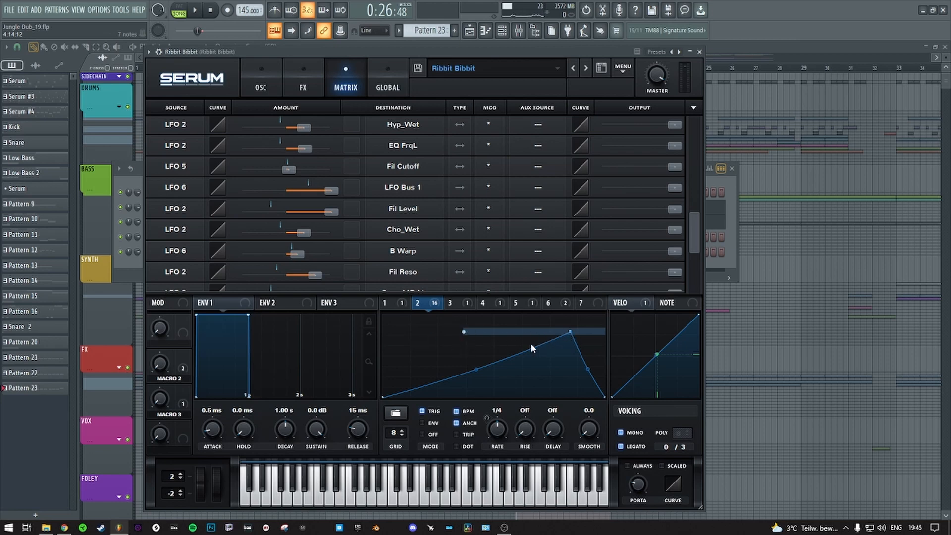
- Move LFO 2's bus point 1 to the very start of the LFO graph, slightly lowering its height
{"action": "left_click", "coordinate": [547, 303]}
{"action": "left_click", "coordinate": [434, 304]}
{"action": "left_click_drag", "start_coordinate": [466, 335], "coordinate": [381, 336]}
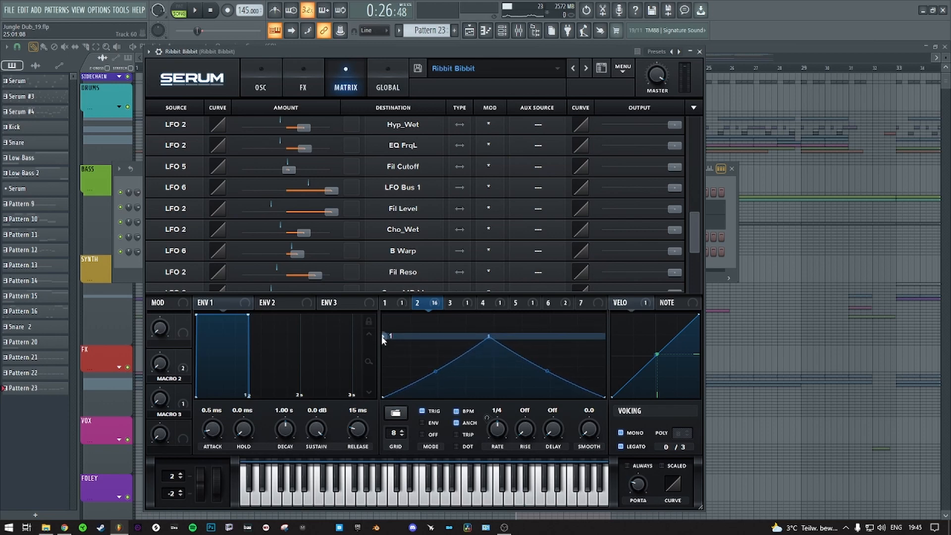
- Compare the LFO 6 ramp with the edited LFO 2 shape and play the loop to check the peak's movement
{"action": "left_click", "coordinate": [551, 303]}
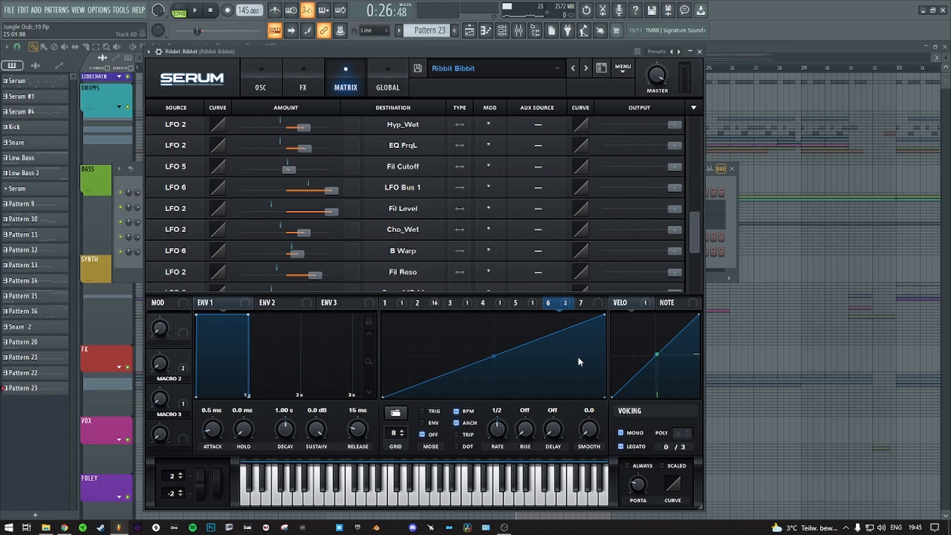
{"action": "left_click", "coordinate": [435, 305]}
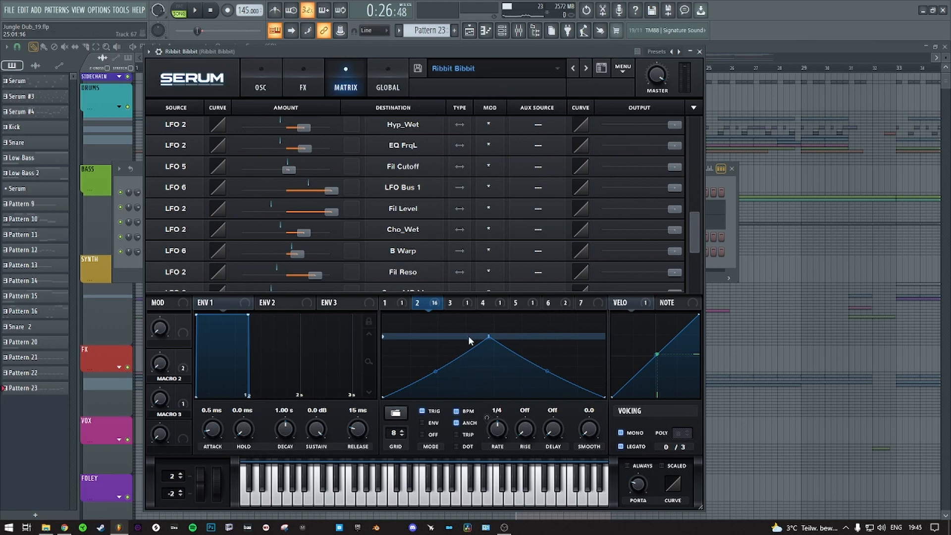
{"action": "left_click", "coordinate": [551, 303]}
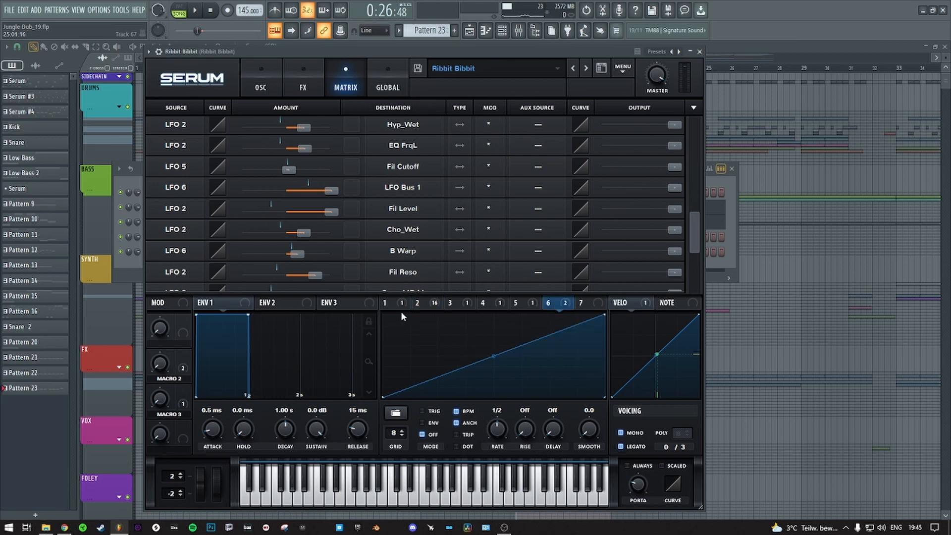
{"action": "left_click", "coordinate": [418, 303]}
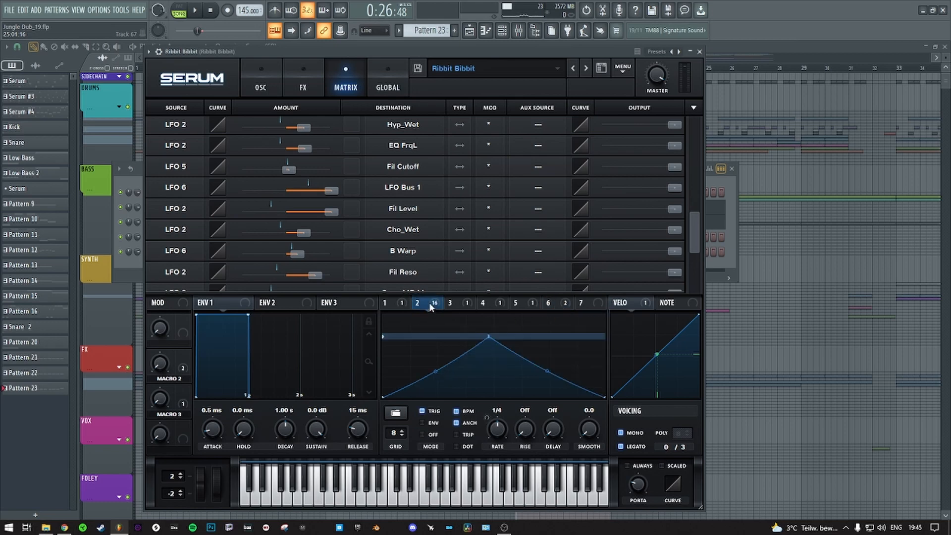
{"action": "left_click", "coordinate": [566, 304]}
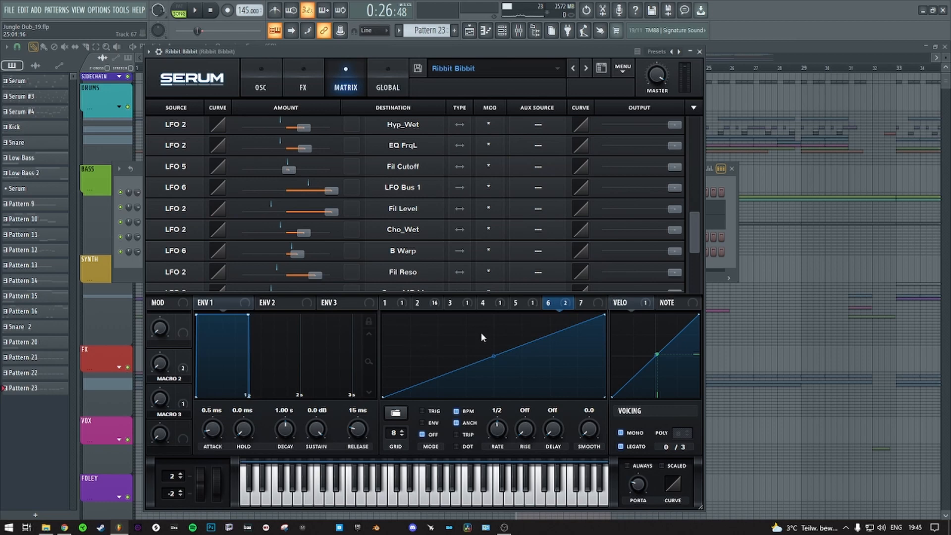
{"action": "left_click", "coordinate": [433, 304]}
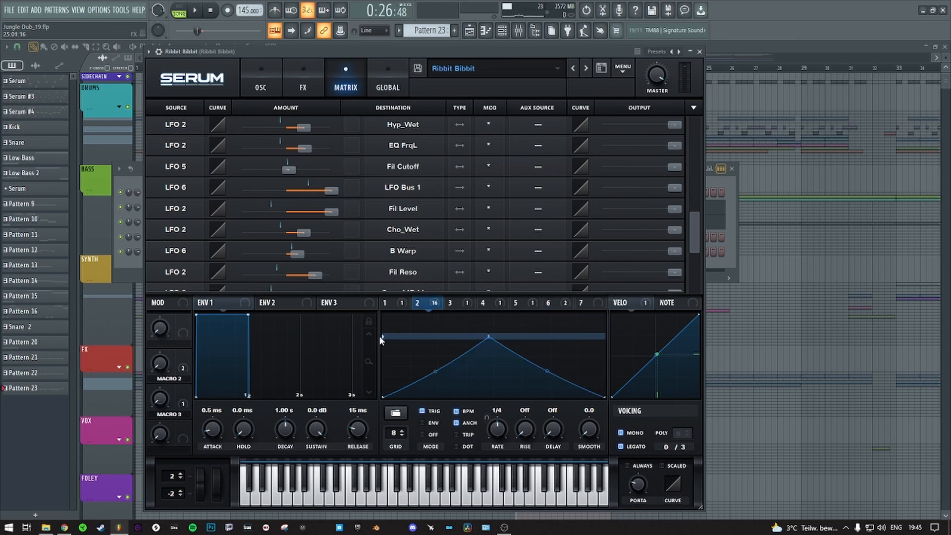
{"action": "key", "text": "space"}
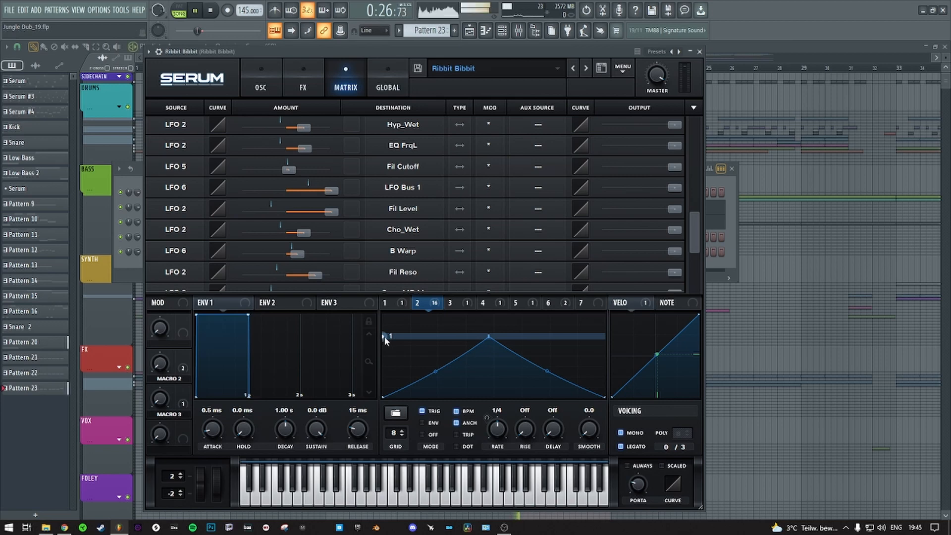
- Set the LFO 6 to LFO Bus 1 amount to 39, shift LFO 2's bus point inward from the start and play the loop
{"action": "left_click_drag", "start_coordinate": [385, 337], "coordinate": [401, 341]}
{"action": "key", "text": "space"}
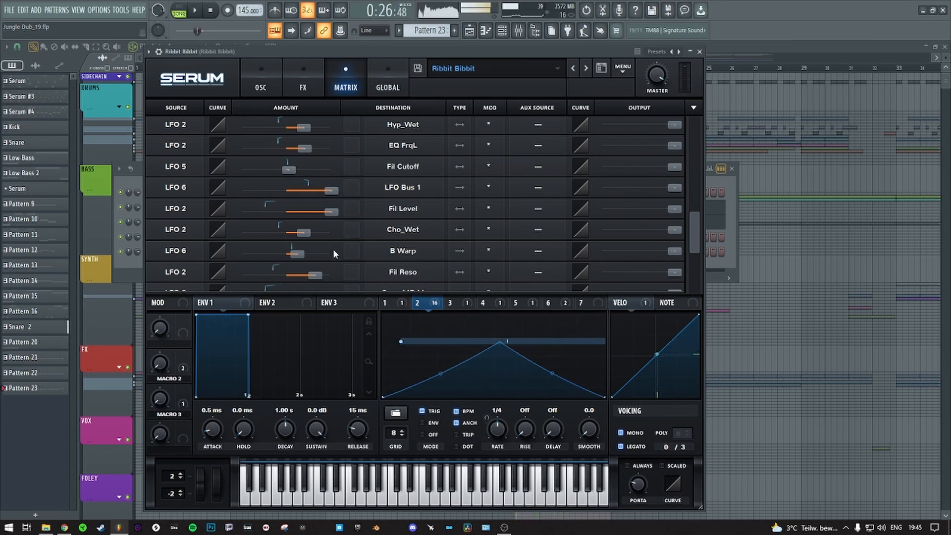
{"action": "left_click_drag", "start_coordinate": [328, 191], "coordinate": [310, 192]}
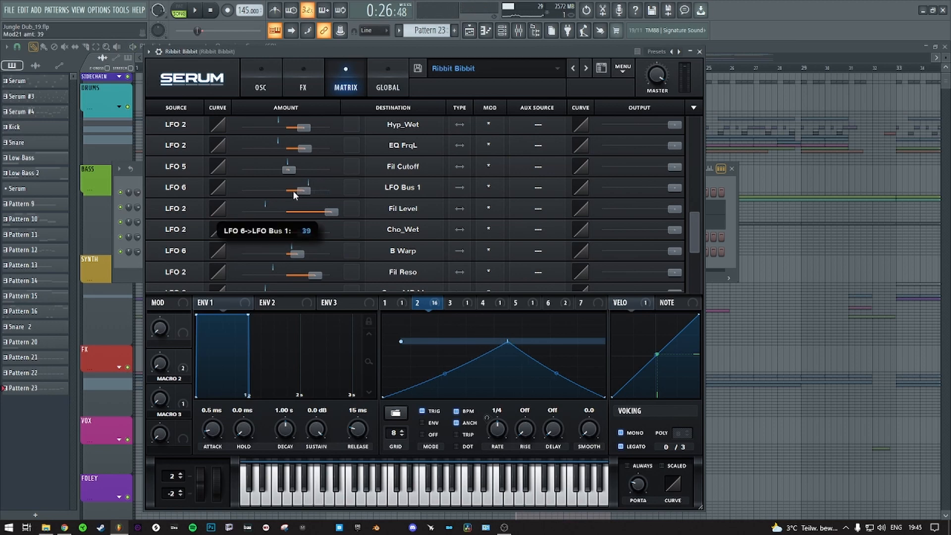
{"action": "key", "text": "space"}
{"action": "left_click_drag", "start_coordinate": [401, 346], "coordinate": [422, 348]}
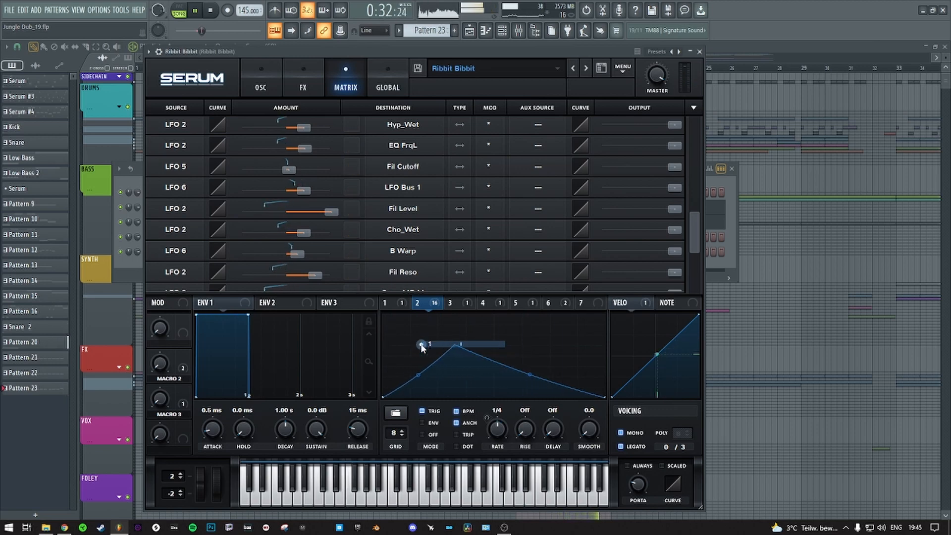
{"action": "key", "text": "space"}
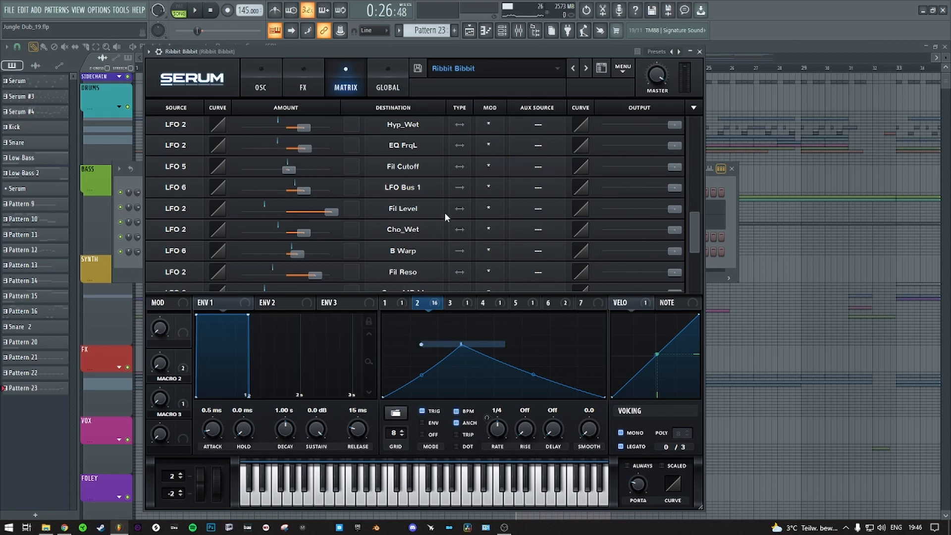
- Make the LFO 6 to LFO Bus 1 modulation bidirectional, move LFO 2's bus point further toward the middle and audition the loop
{"action": "left_click", "coordinate": [459, 187]}
{"action": "left_click_drag", "start_coordinate": [423, 346], "coordinate": [466, 346]}
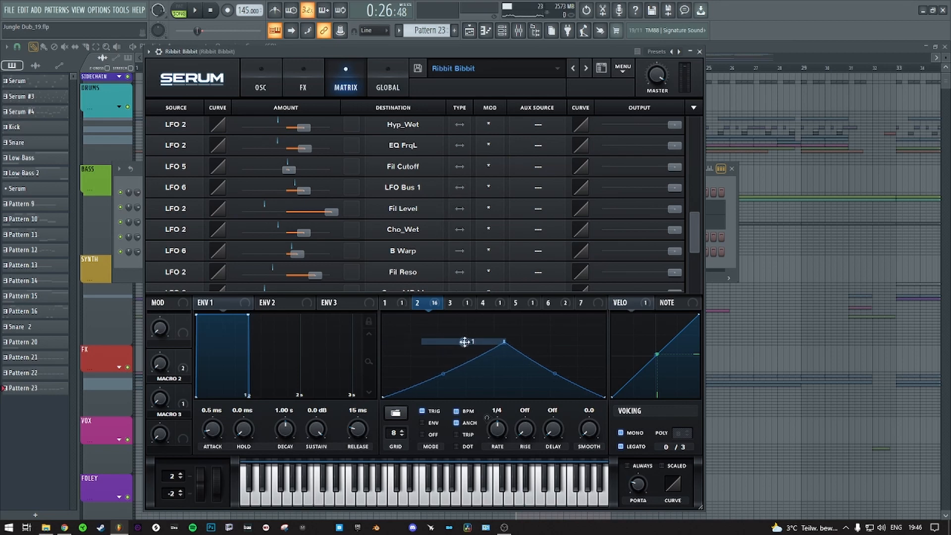
{"action": "key", "text": "space"}
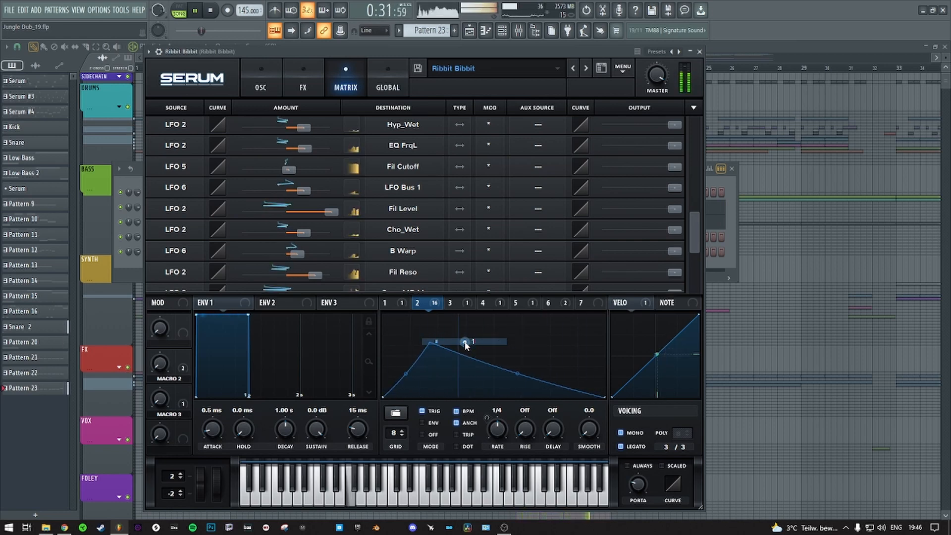
{"action": "key", "text": "space"}
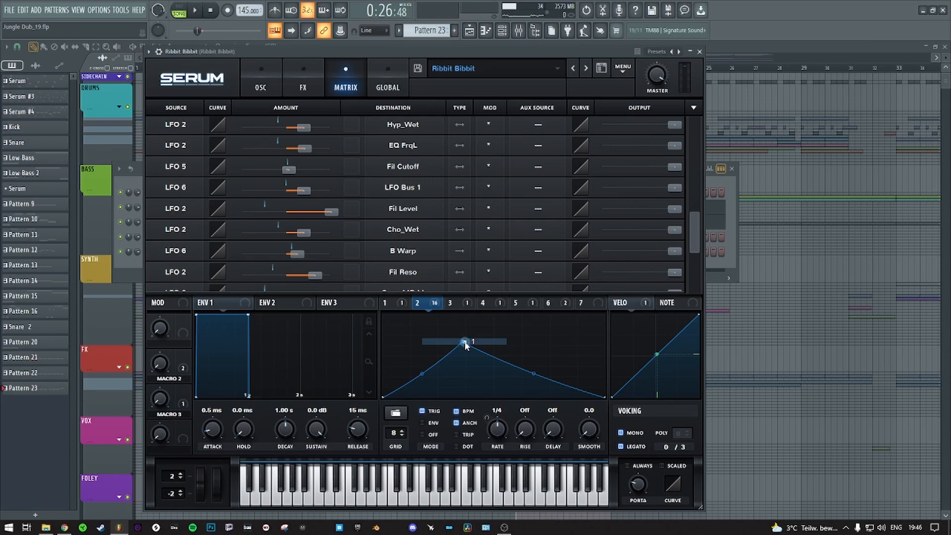
- Bring up the channel rack and add a new Serum channel
{"action": "left_click", "coordinate": [732, 262]}
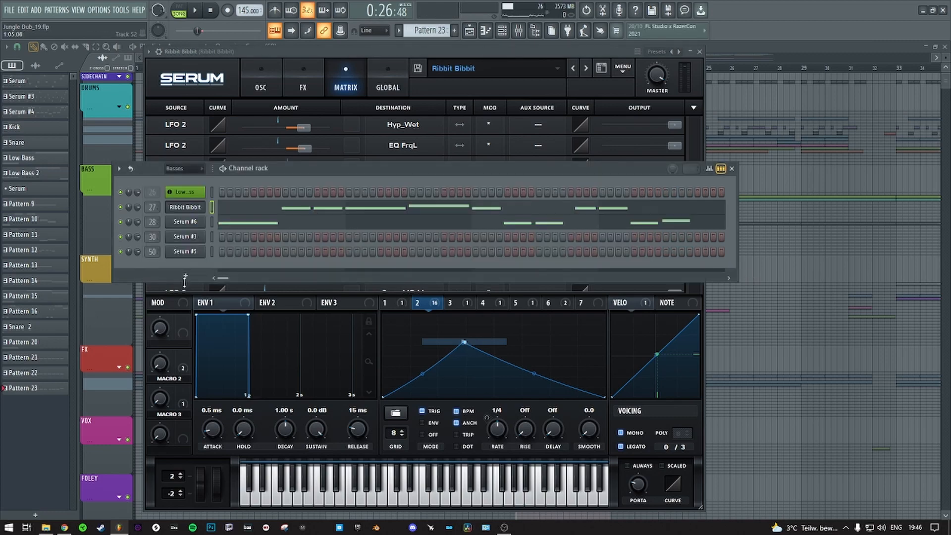
{"action": "left_click", "coordinate": [185, 277]}
{"action": "left_click", "coordinate": [291, 174]}
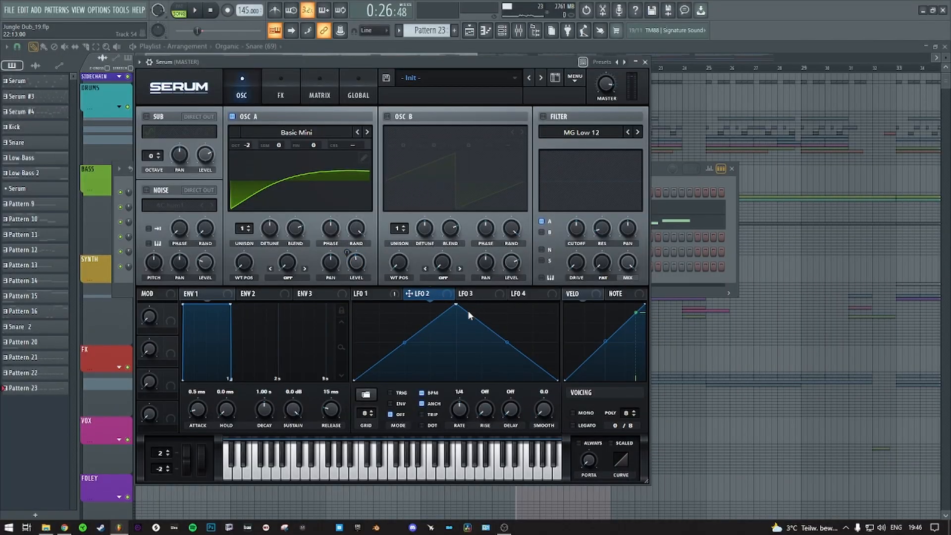
- Shape LFO 2 into a rising ramp and move LFO 1's peak to about a third of the graph, slightly lowered
{"action": "left_click_drag", "start_coordinate": [456, 306], "coordinate": [558, 305]}
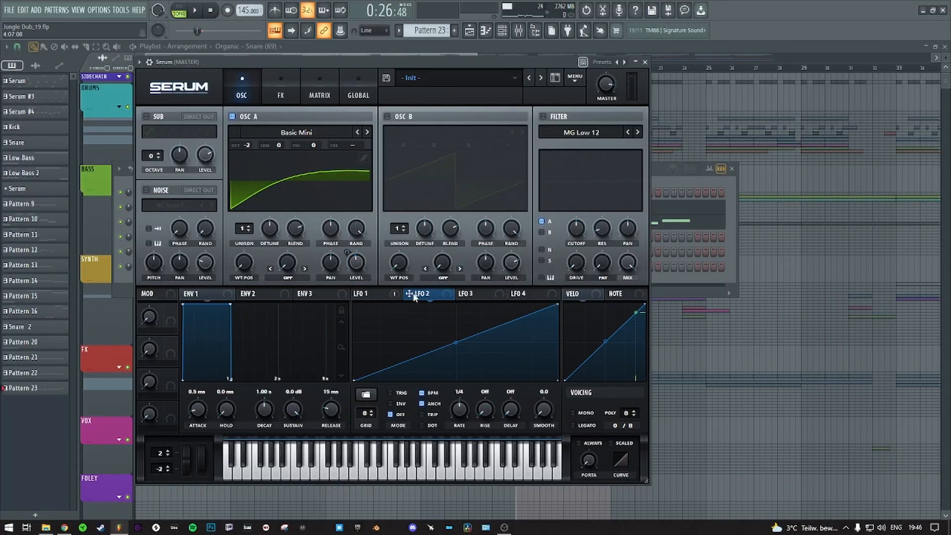
{"action": "left_click", "coordinate": [378, 293]}
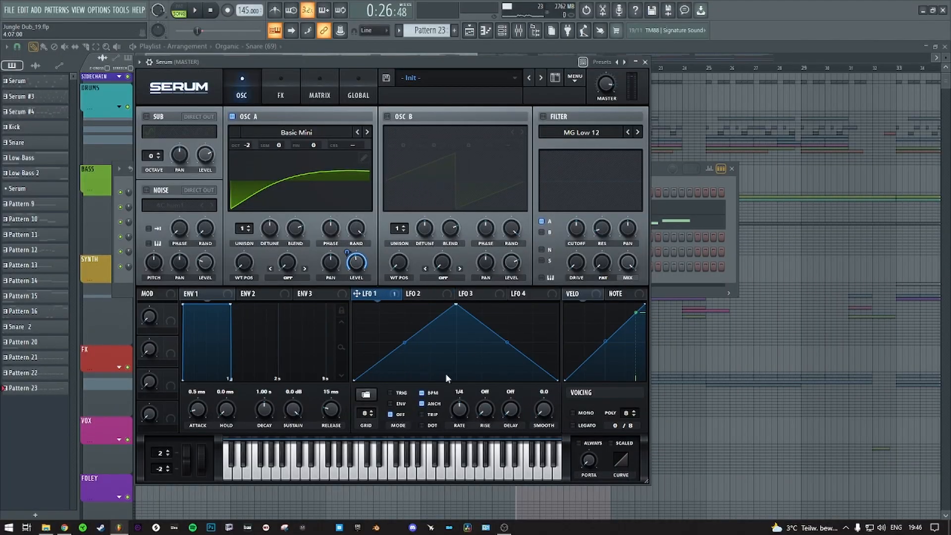
{"action": "mouse_move", "coordinate": [458, 313]}
{"action": "left_mouse_down"}
{"action": "mouse_move", "coordinate": [446, 323]}
{"action": "mouse_move", "coordinate": [444, 306]}
{"action": "mouse_move", "coordinate": [456, 308]}
{"action": "left_mouse_up"}
{"action": "double_click", "coordinate": [386, 331]}
{"action": "left_click_drag", "start_coordinate": [386, 331], "coordinate": [385, 318]}
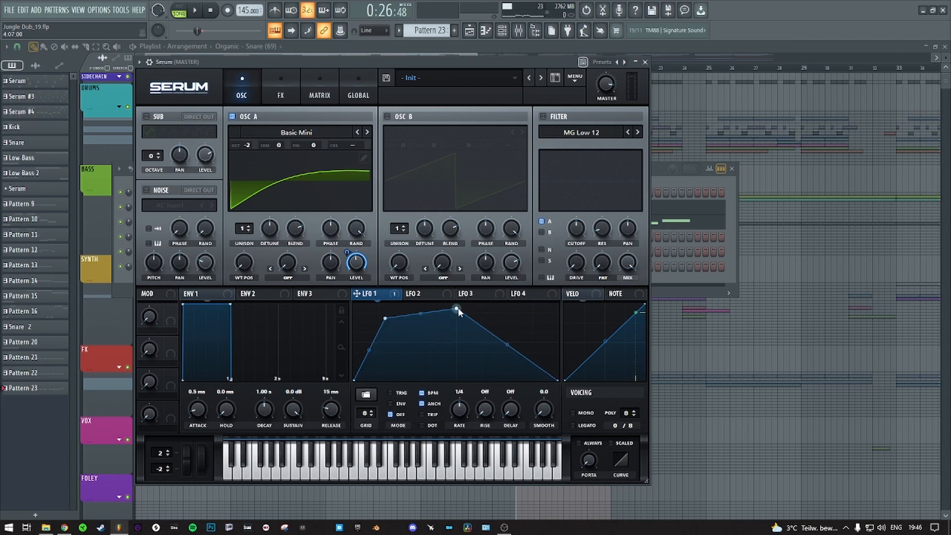
{"action": "double_click", "coordinate": [387, 318]}
{"action": "left_click_drag", "start_coordinate": [457, 310], "coordinate": [423, 318]}
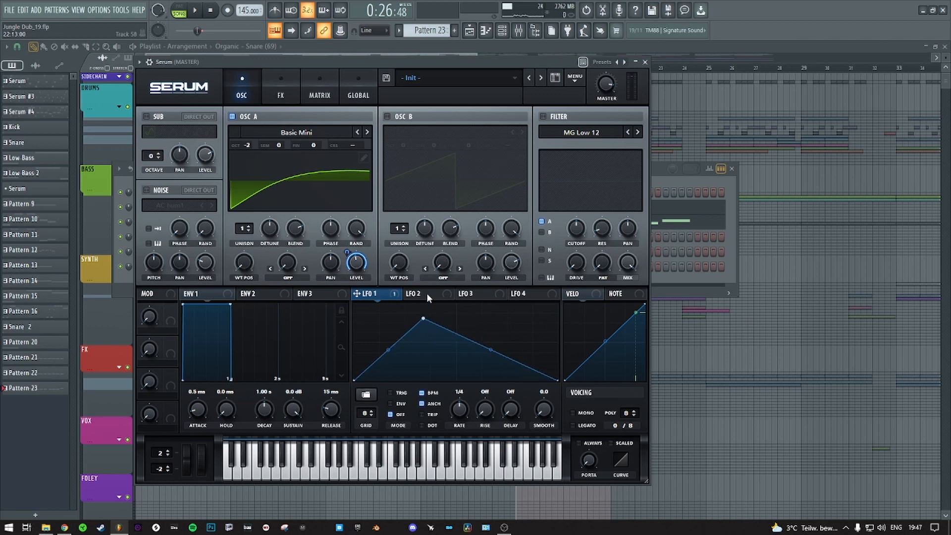
- Assign LFO 2 to the X position of LFO 1's peak point
{"action": "left_click_drag", "start_coordinate": [419, 295], "coordinate": [414, 317]}
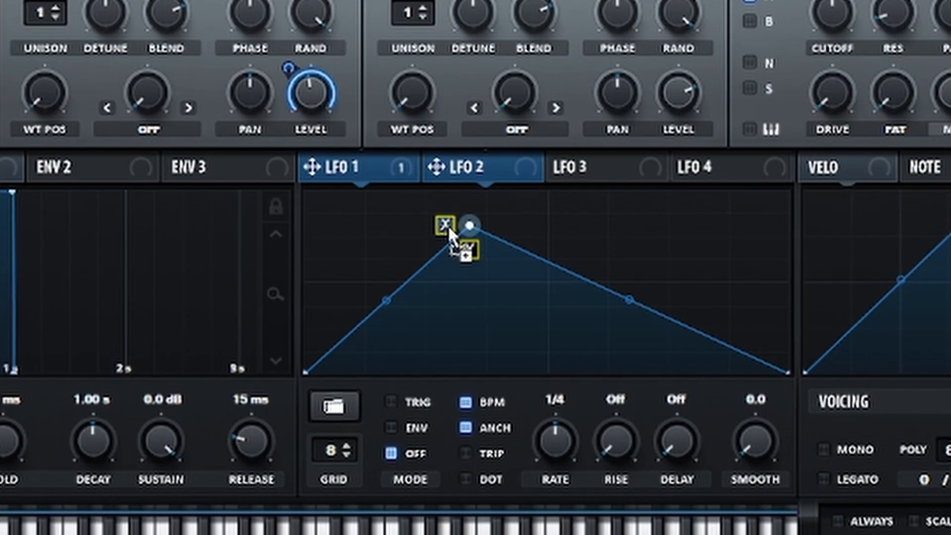
{"action": "mouse_move", "coordinate": [448, 225]}
{"action": "left_mouse_down"}
{"action": "mouse_move", "coordinate": [471, 249]}
{"action": "mouse_move", "coordinate": [458, 234]}
{"action": "mouse_move", "coordinate": [358, 227]}
{"action": "mouse_move", "coordinate": [449, 233]}
{"action": "mouse_move", "coordinate": [470, 250]}
{"action": "mouse_move", "coordinate": [457, 254]}
{"action": "mouse_move", "coordinate": [464, 234]}
{"action": "mouse_move", "coordinate": [446, 228]}
{"action": "mouse_move", "coordinate": [456, 230]}
{"action": "left_mouse_up"}
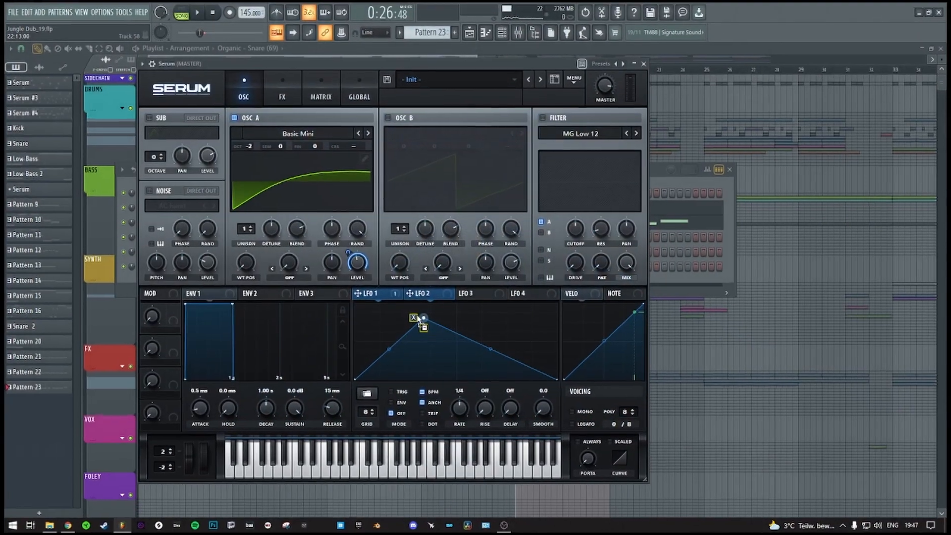
{"action": "left_click_drag", "start_coordinate": [420, 321], "coordinate": [413, 322]}
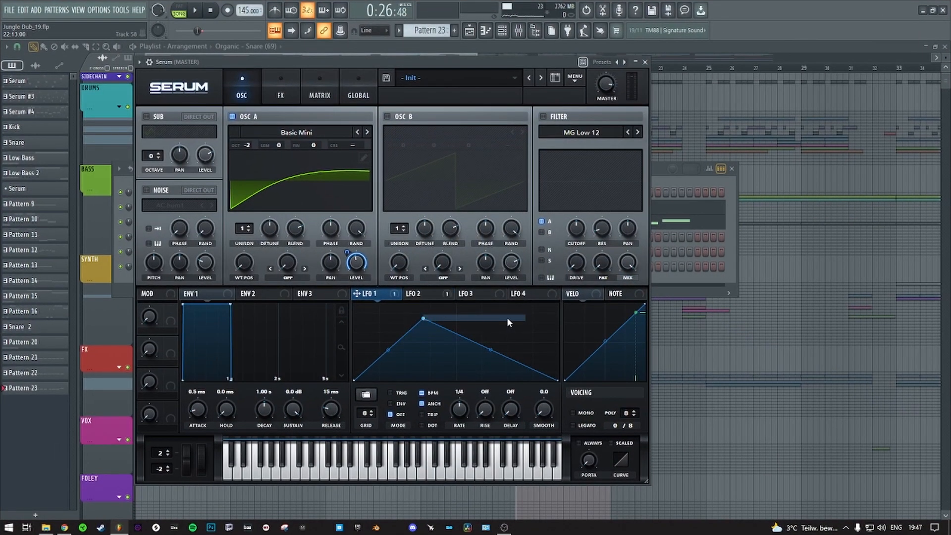
- Set the LFO 2 to LFO Bus 1 amount to 38 in the modulation matrix and make it bidirectional
{"action": "left_click", "coordinate": [320, 96]}
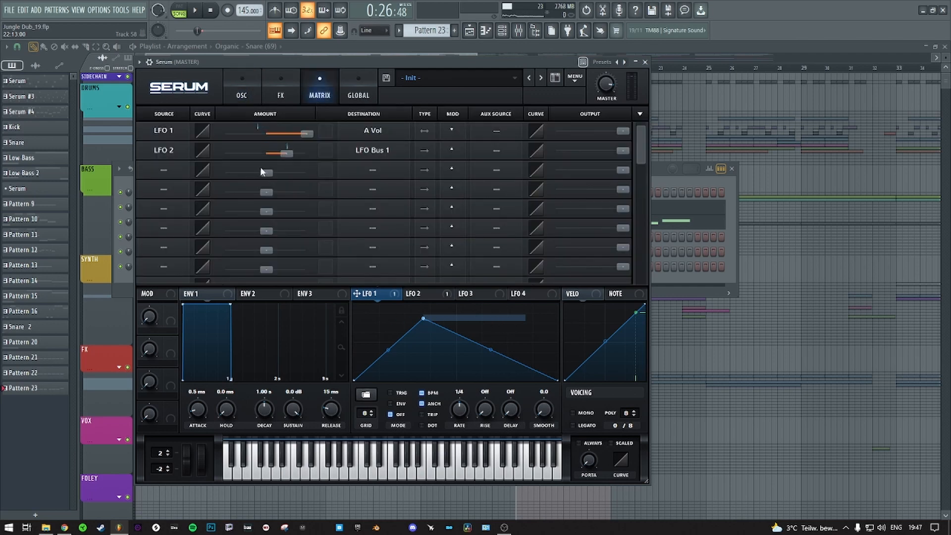
{"action": "left_click_drag", "start_coordinate": [286, 156], "coordinate": [334, 201]}
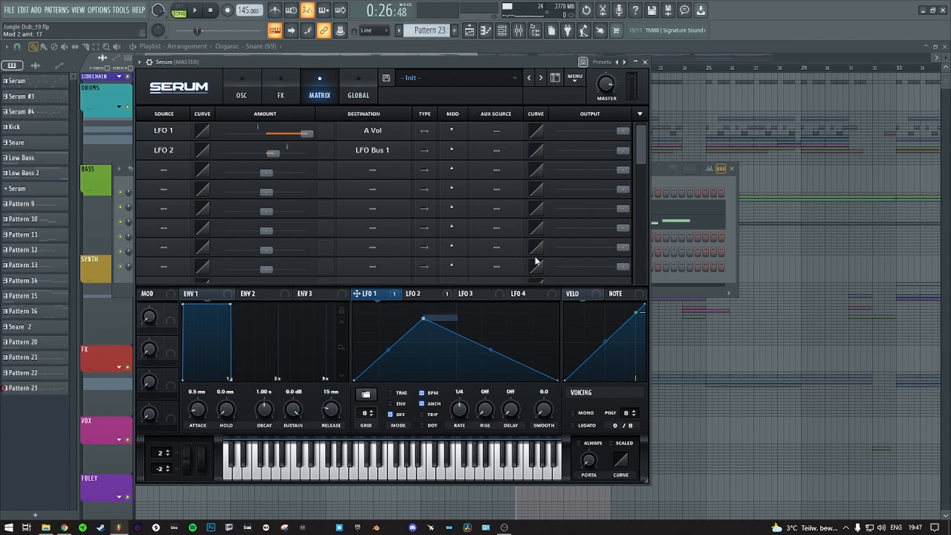
{"action": "mouse_move", "coordinate": [273, 155]}
{"action": "left_mouse_down"}
{"action": "mouse_move", "coordinate": [298, 154]}
{"action": "mouse_move", "coordinate": [276, 158]}
{"action": "mouse_move", "coordinate": [298, 155]}
{"action": "mouse_move", "coordinate": [288, 157]}
{"action": "left_mouse_up"}
{"action": "left_click", "coordinate": [243, 92]}
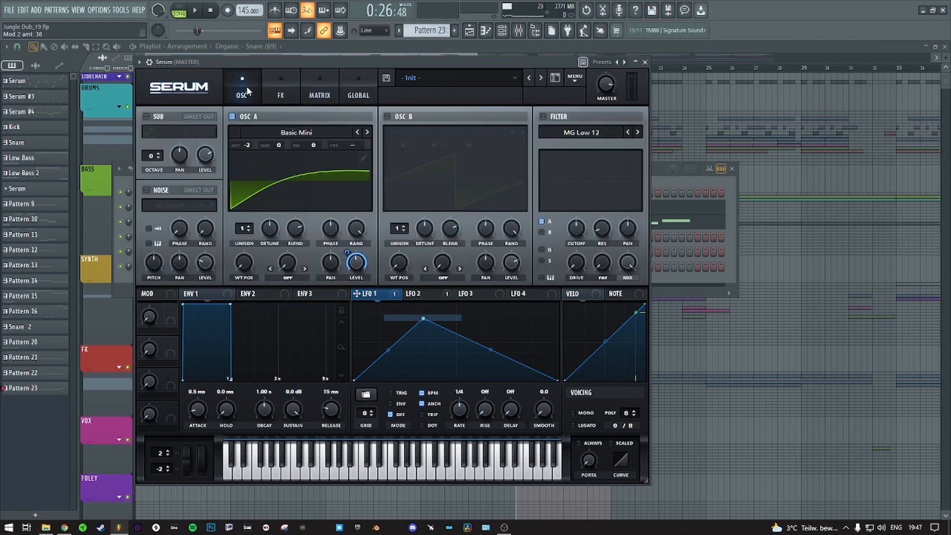
- Switch off BPM sync for LFO 2, set its rate to 1.4 Hz and play a note while viewing LFO 1
{"action": "left_click", "coordinate": [420, 294]}
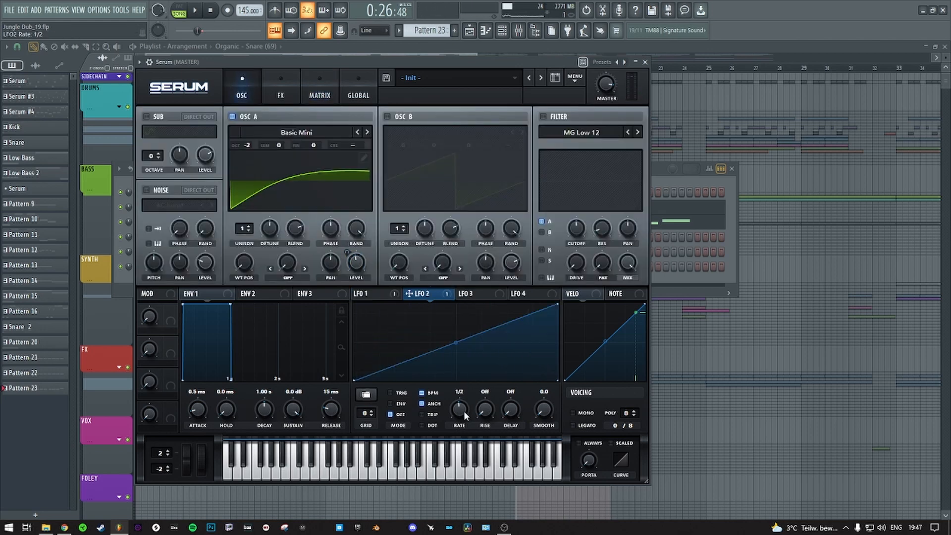
{"action": "left_click", "coordinate": [422, 392]}
{"action": "left_click_drag", "start_coordinate": [458, 411], "coordinate": [456, 424]}
{"action": "left_click", "coordinate": [384, 294]}
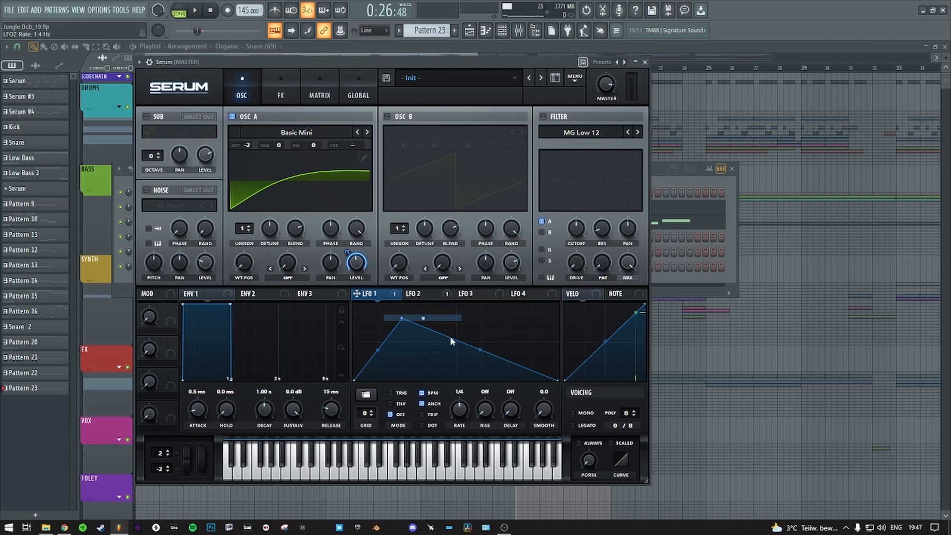
{"action": "key", "text": "v"}
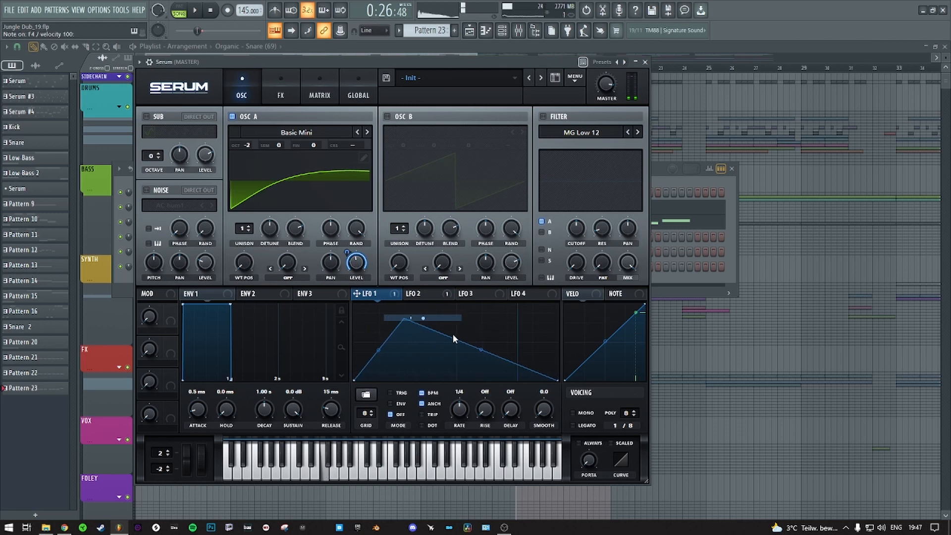
- Increase the LFO 2 to LFO Bus 1 amount to widen the peak's range and play a note to audition it
{"action": "left_click", "coordinate": [326, 96]}
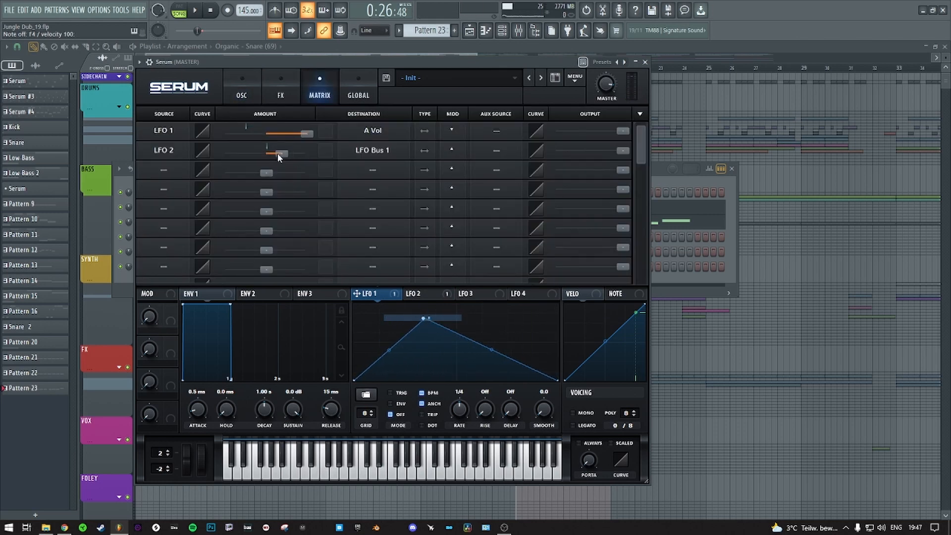
{"action": "key", "text": "v"}
{"action": "left_click", "coordinate": [241, 95]}
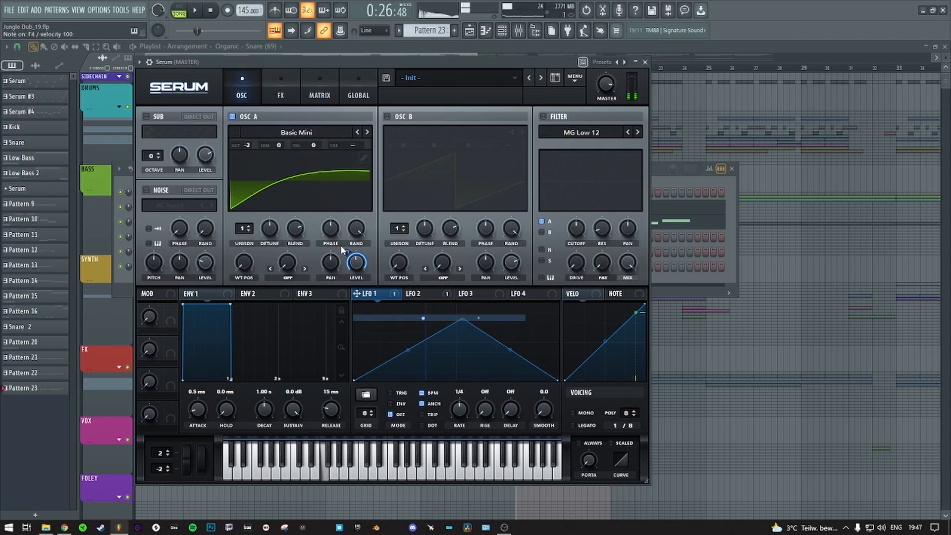
- Add four points to LFO 2 to form a zigzag, set oscillator A's wavetable position to 3 and check LFO 1's movement
{"action": "left_click", "coordinate": [437, 296]}
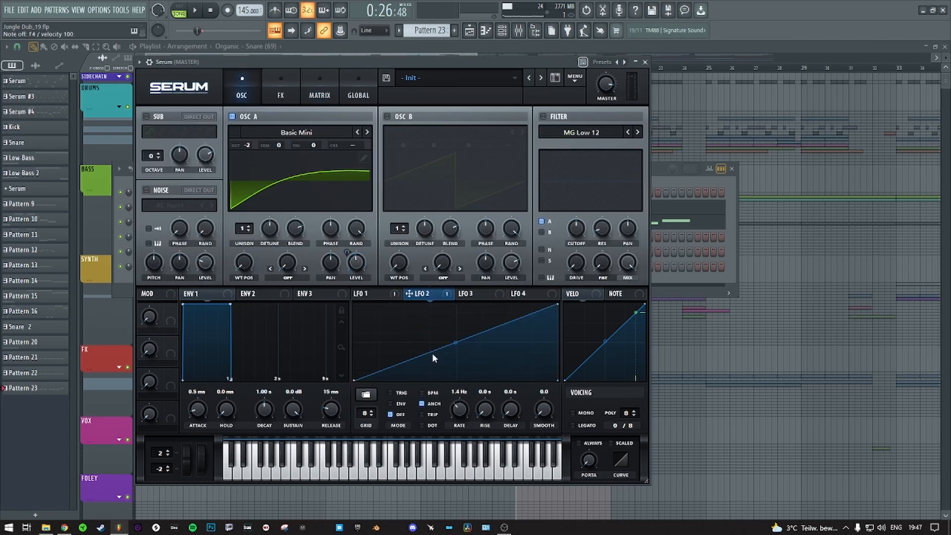
{"action": "double_click", "coordinate": [418, 329]}
{"action": "left_click_drag", "start_coordinate": [418, 328], "coordinate": [384, 313]}
{"action": "double_click", "coordinate": [437, 349]}
{"action": "left_click_drag", "start_coordinate": [437, 349], "coordinate": [435, 372]}
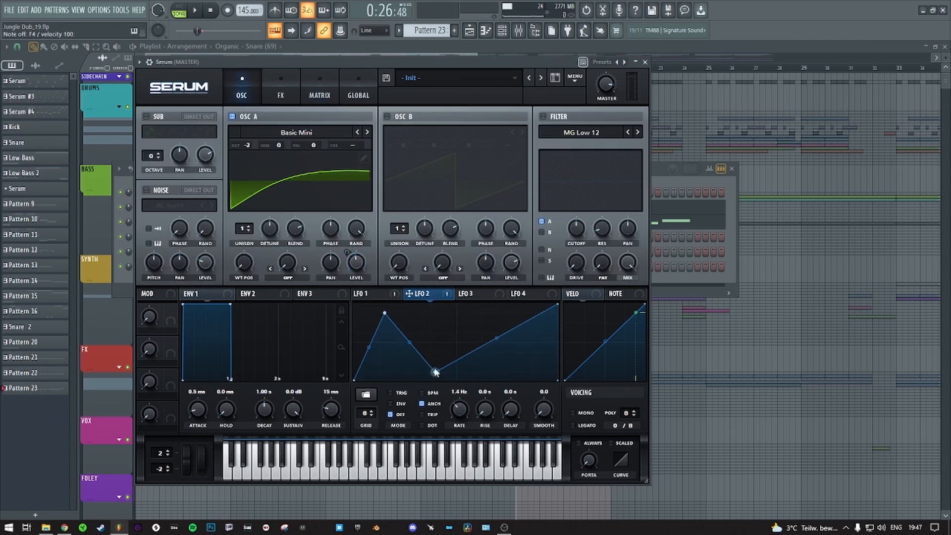
{"action": "double_click", "coordinate": [467, 325]}
{"action": "left_click_drag", "start_coordinate": [467, 325], "coordinate": [468, 314]}
{"action": "left_click_drag", "start_coordinate": [247, 264], "coordinate": [248, 218]}
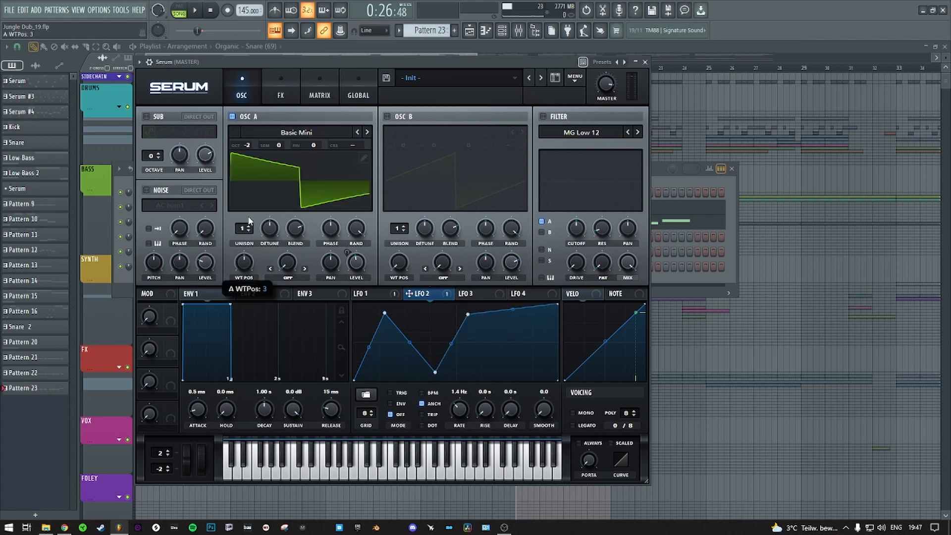
{"action": "double_click", "coordinate": [492, 342]}
{"action": "left_click_drag", "start_coordinate": [492, 343], "coordinate": [515, 361]}
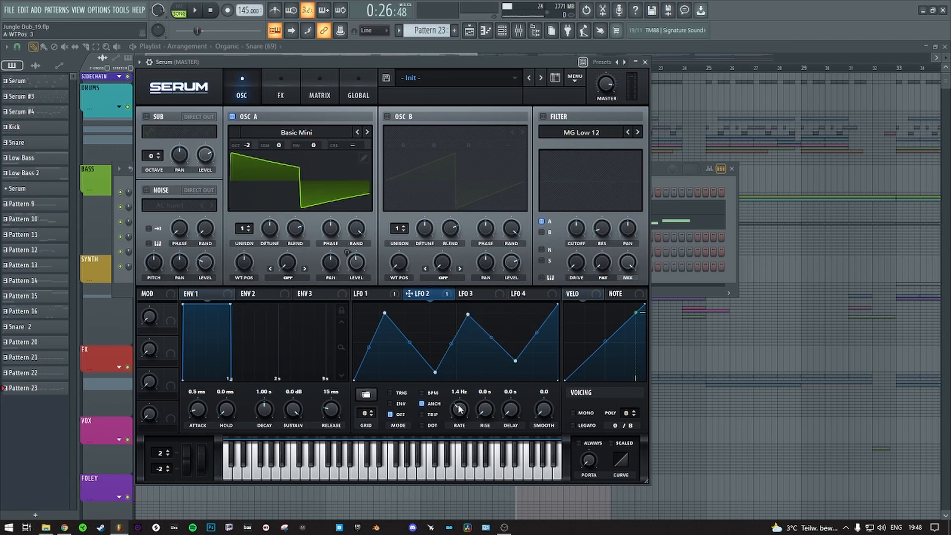
{"action": "left_click", "coordinate": [372, 293]}
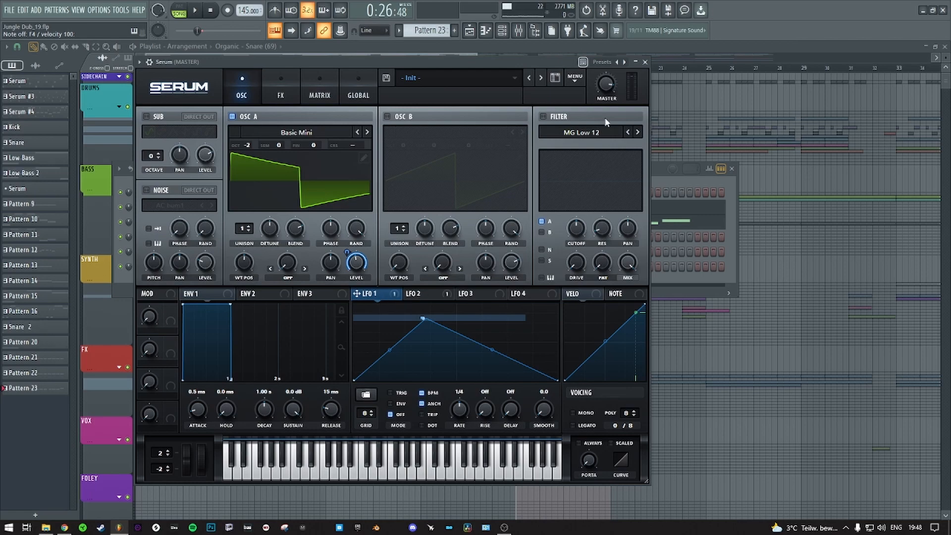
- Close the new Serum window and play the loop while watching LFO 2's peak in the Ribbit Bibbit patch
{"action": "left_click", "coordinate": [645, 61]}
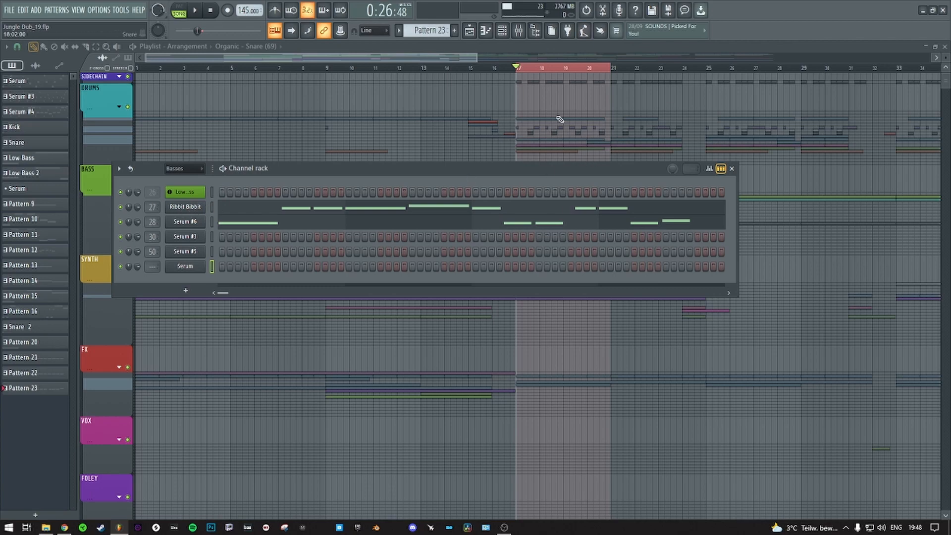
{"action": "key", "text": "space"}
{"action": "left_click", "coordinate": [183, 208]}
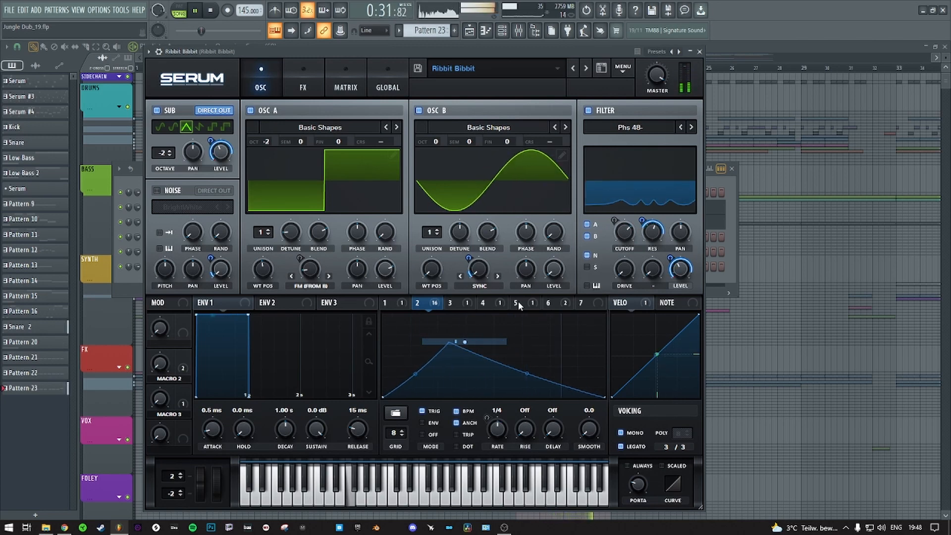
{"action": "key", "text": "space"}
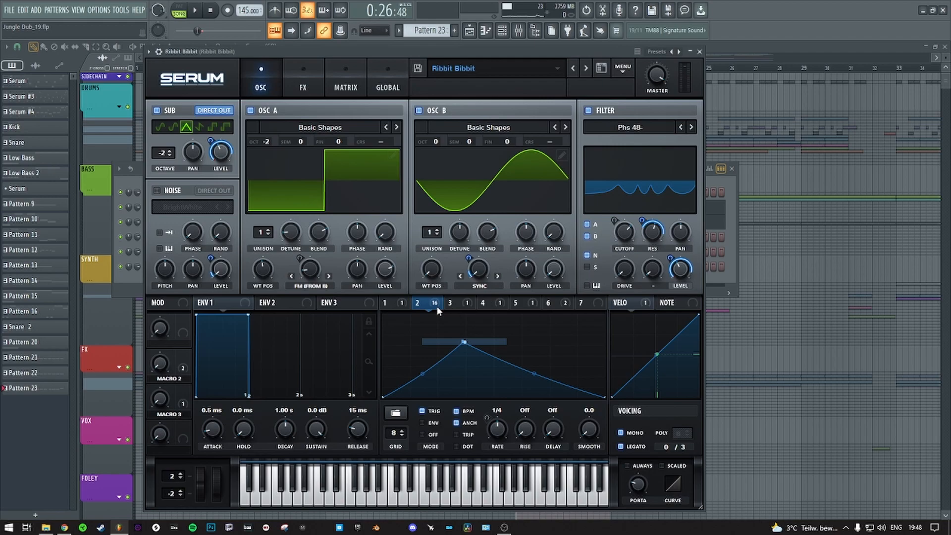
{"action": "mouse_move", "coordinate": [436, 307]}
{"action": "left_click_drag", "start_coordinate": [451, 52], "coordinate": [494, 58]}
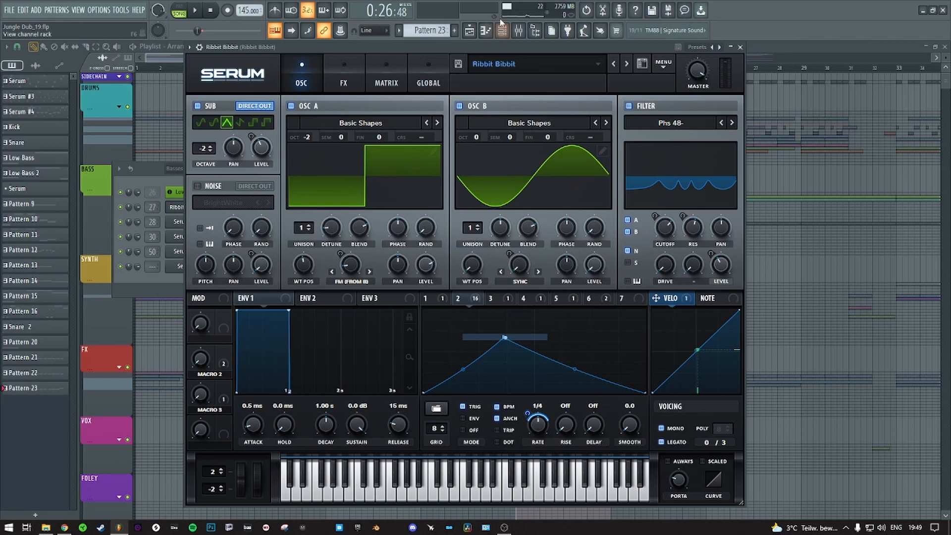
- Clear the plugin windows from view and expand the SYNTH track group in the playlist
{"action": "left_click", "coordinate": [146, 346]}
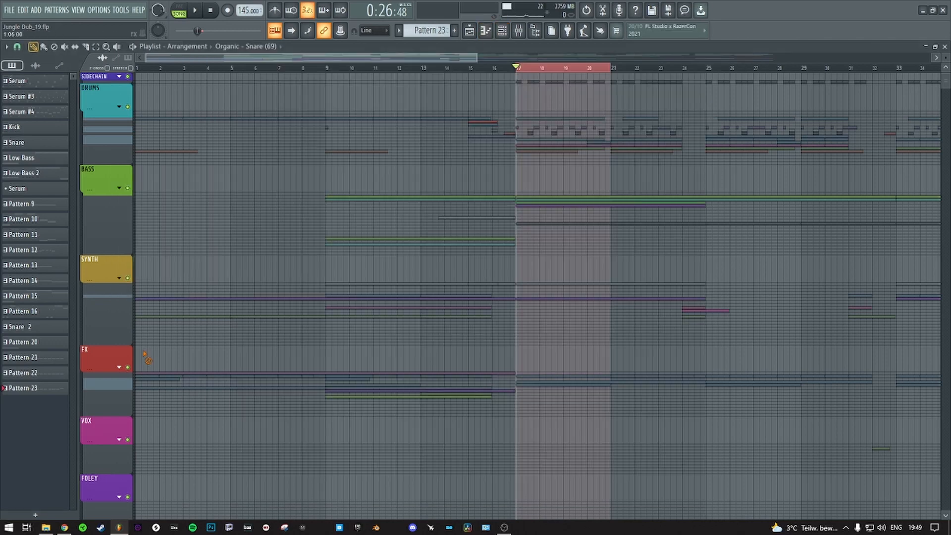
{"action": "left_click", "coordinate": [120, 279]}
{"action": "scroll", "coordinate": [503, 340], "scroll_direction": "down", "scroll_amount": 4}
{"action": "scroll", "coordinate": [527, 329], "scroll_direction": "up", "scroll_amount": 4}
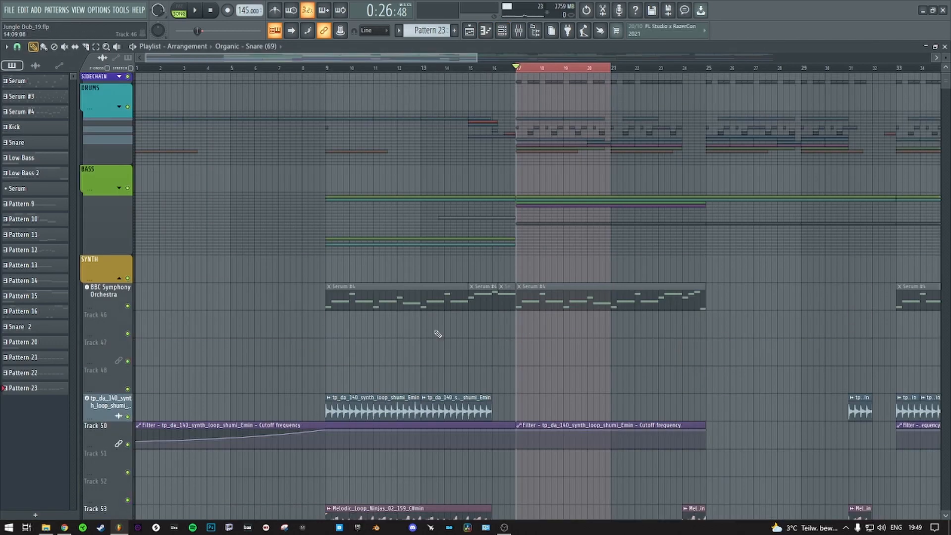
- Collapse the SYNTH group, expand the BASS group and open Pattern 23's Ribbit Bibbit notes in the piano roll
{"action": "left_click", "coordinate": [120, 279]}
{"action": "left_click", "coordinate": [119, 188]}
{"action": "scroll", "coordinate": [558, 321], "scroll_direction": "down", "scroll_amount": 3}
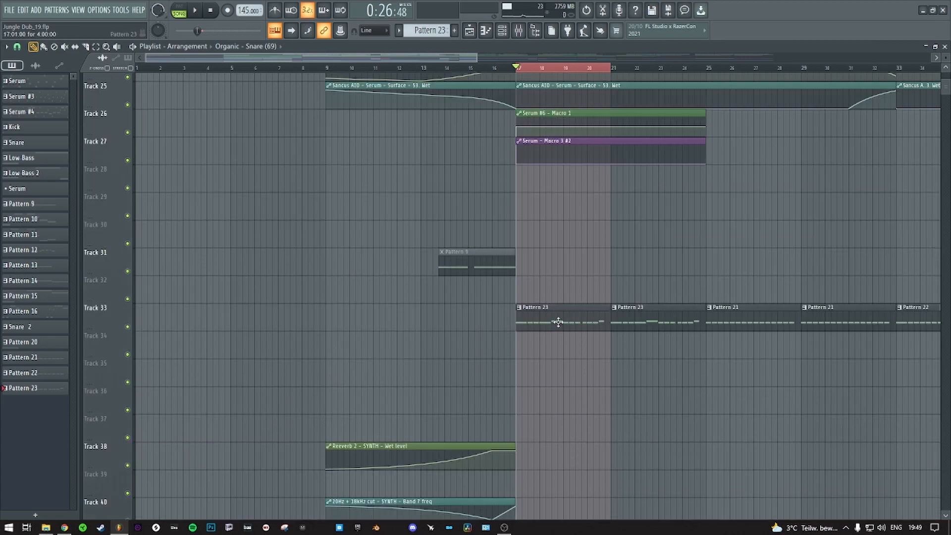
{"action": "double_click", "coordinate": [558, 323]}
{"action": "scroll", "coordinate": [191, 373], "scroll_direction": "down", "scroll_amount": 3}
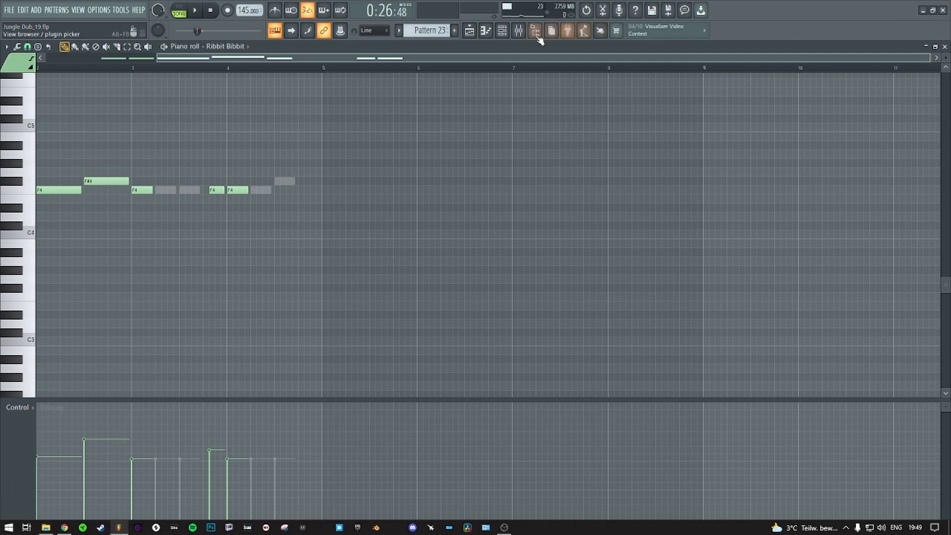
{"action": "left_click", "coordinate": [501, 30]}
{"action": "left_click", "coordinate": [181, 208]}
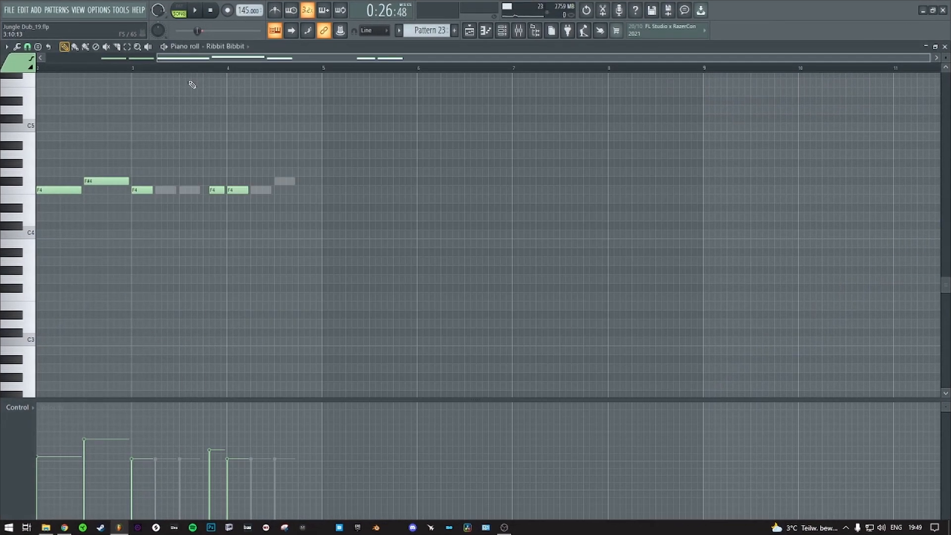
- Enlarge the piano roll's control lane and set it to show note velocity
{"action": "scroll", "coordinate": [166, 338], "scroll_direction": "down", "scroll_amount": 3}
{"action": "scroll", "coordinate": [165, 337], "scroll_direction": "up", "scroll_amount": 3}
{"action": "left_click_drag", "start_coordinate": [136, 399], "coordinate": [130, 305]}
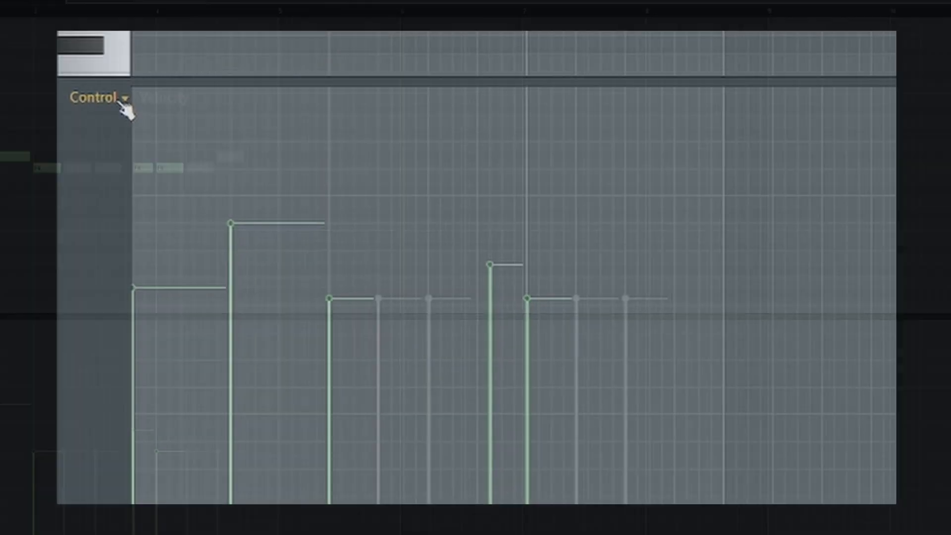
{"action": "left_click", "coordinate": [32, 314]}
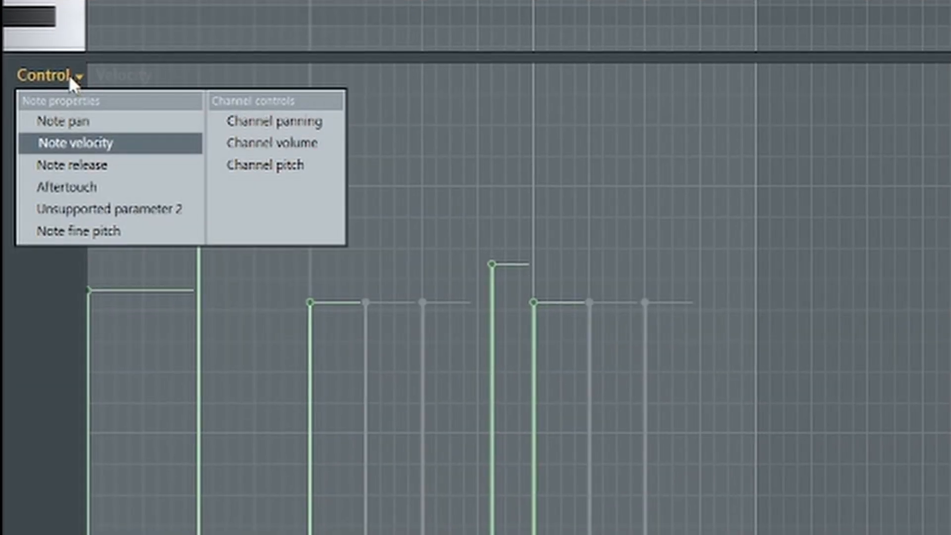
{"action": "left_click", "coordinate": [69, 140]}
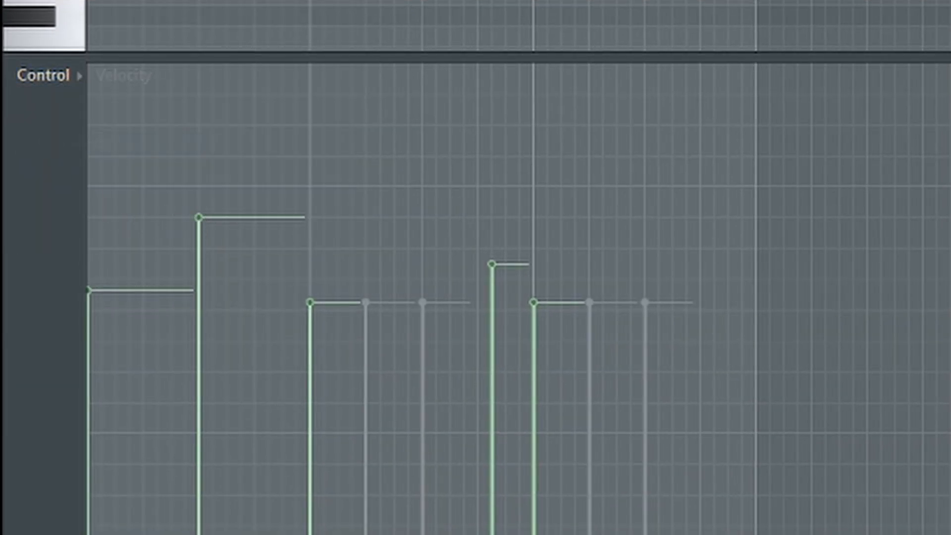
- Open the Ribbit Bibbit patch to examine its velocity modulation source and close it again
{"action": "key", "text": "F6"}
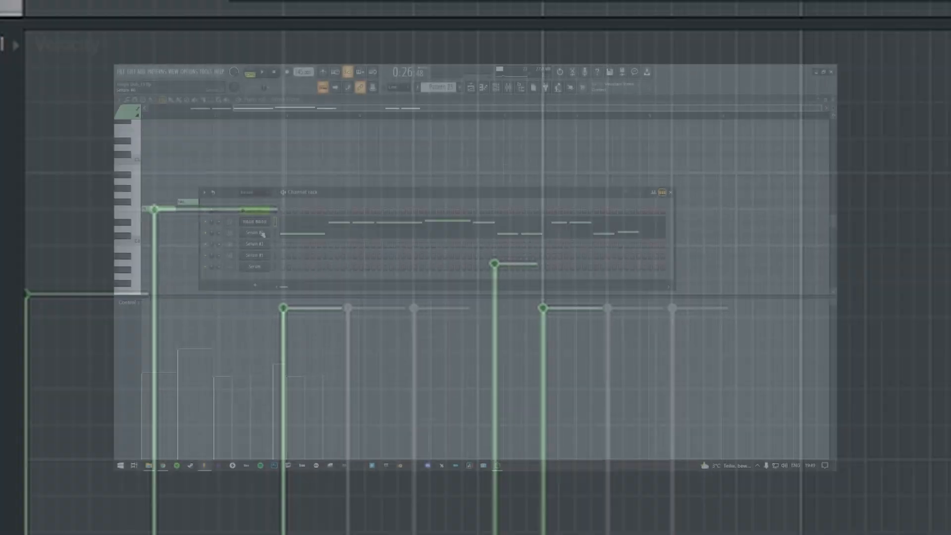
{"action": "left_click", "coordinate": [191, 207]}
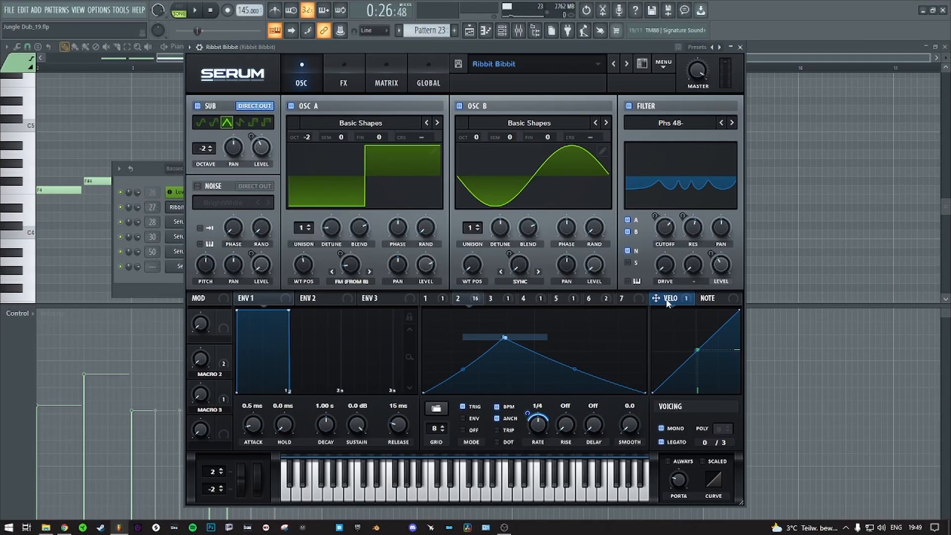
{"action": "right_click", "coordinate": [844, 256]}
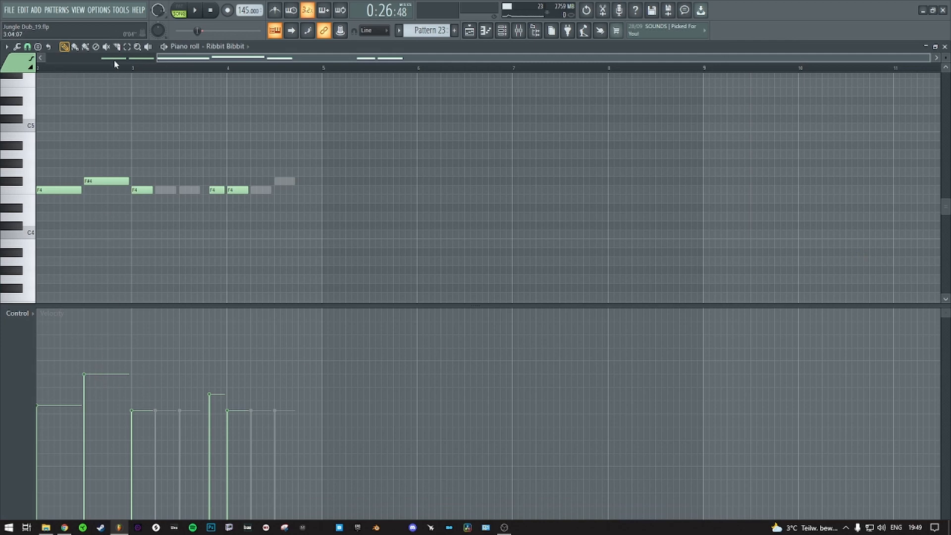
- Switch playback to pattern mode and audition Pattern 23 from its first Ribbit Bibbit note in bar 1
{"action": "left_click_drag", "start_coordinate": [169, 60], "coordinate": [78, 60]}
{"action": "left_click", "coordinate": [179, 10]}
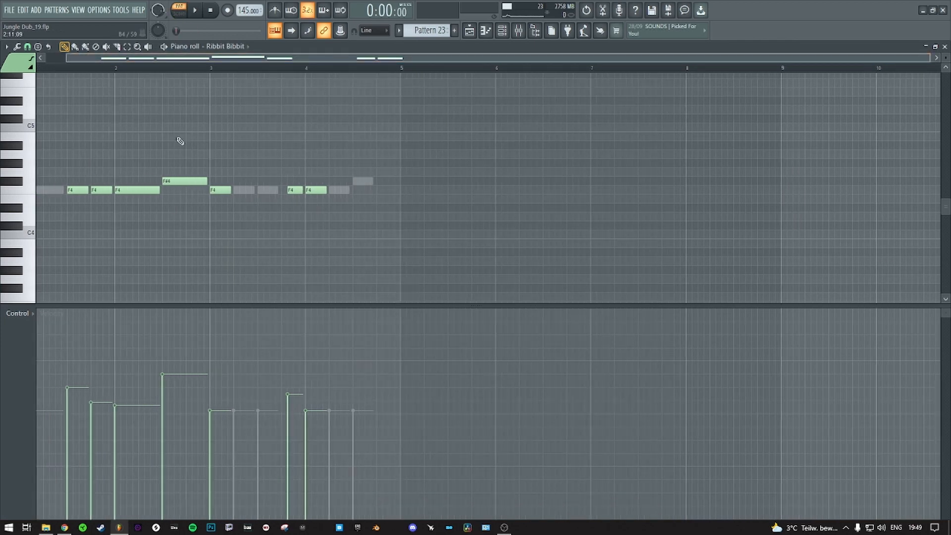
{"action": "left_click", "coordinate": [71, 68]}
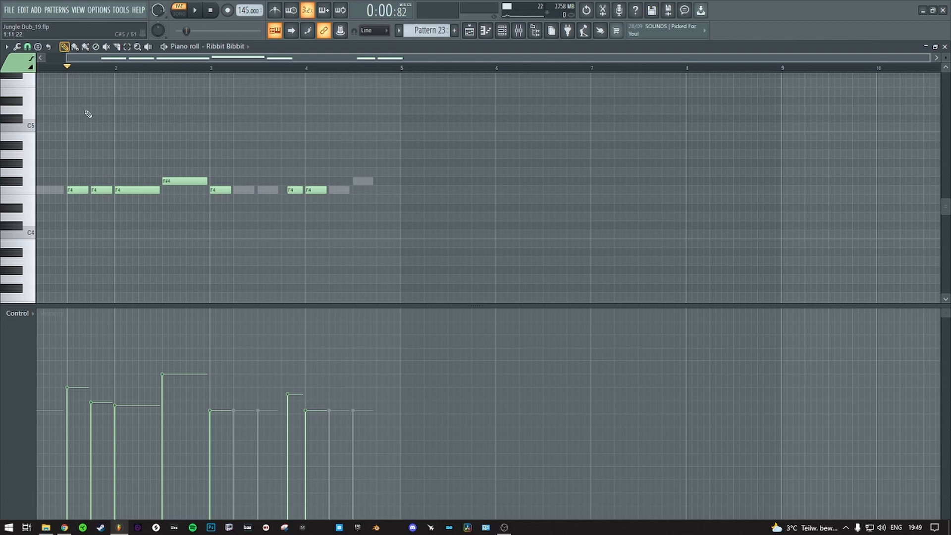
{"action": "key", "text": "space"}
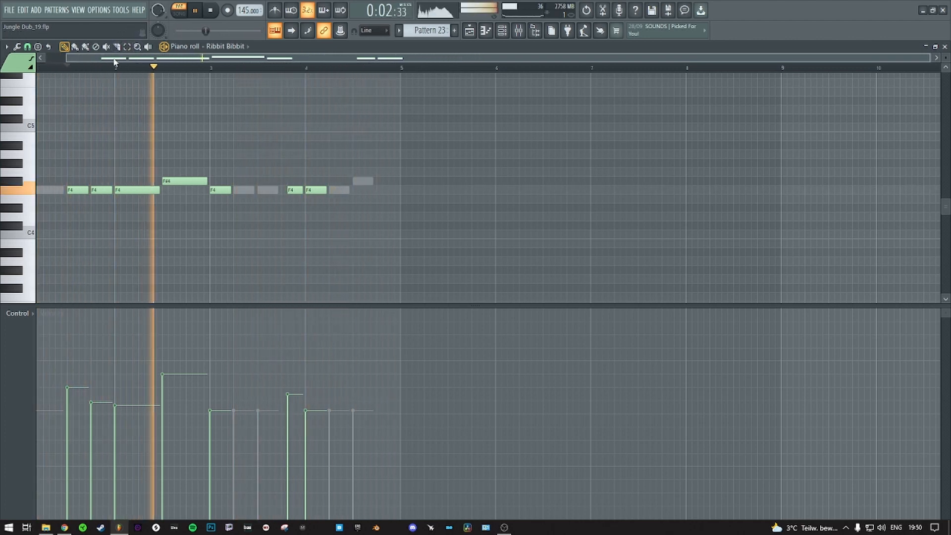
{"action": "key", "text": "space"}
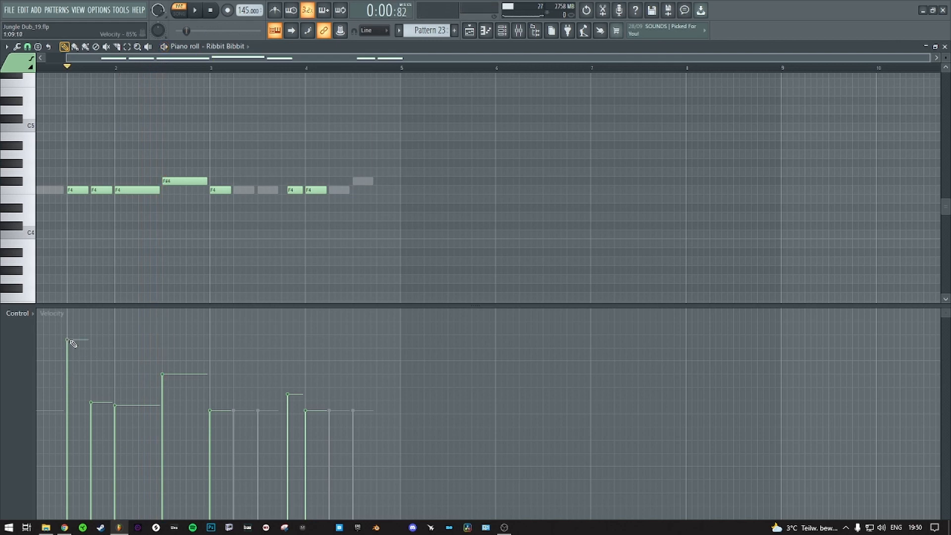
- Try velocities of 73% on the first F4 note and 88% on the F#4 note while playing the pattern
{"action": "key", "text": "space"}
{"action": "key", "text": "space"}
{"action": "left_click_drag", "start_coordinate": [72, 343], "coordinate": [72, 369]}
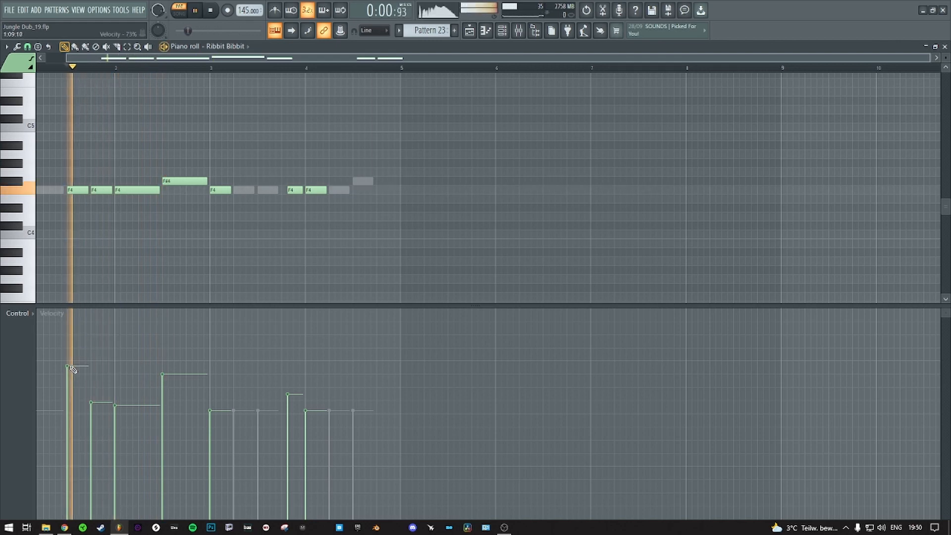
{"action": "left_click_drag", "start_coordinate": [162, 374], "coordinate": [164, 335]}
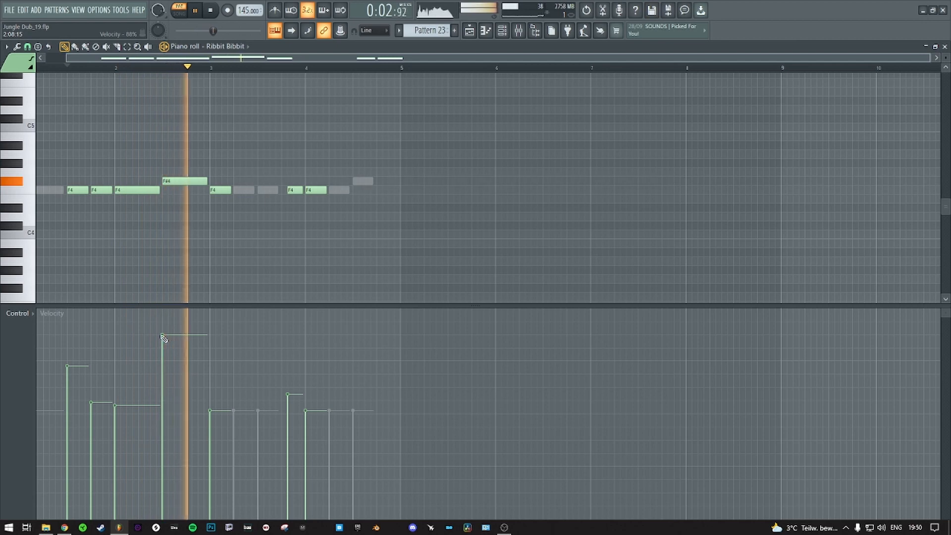
{"action": "key", "text": "space"}
{"action": "key", "text": "ctrl+z"}
- Set the first F4 note's velocity to 62% and audition the pattern repeatedly
{"action": "left_click_drag", "start_coordinate": [73, 442], "coordinate": [70, 393]}
{"action": "key", "text": "space"}
{"action": "key", "text": "space"}
{"action": "key", "text": "space"}
{"action": "key", "text": "space"}
{"action": "key", "text": "space"}
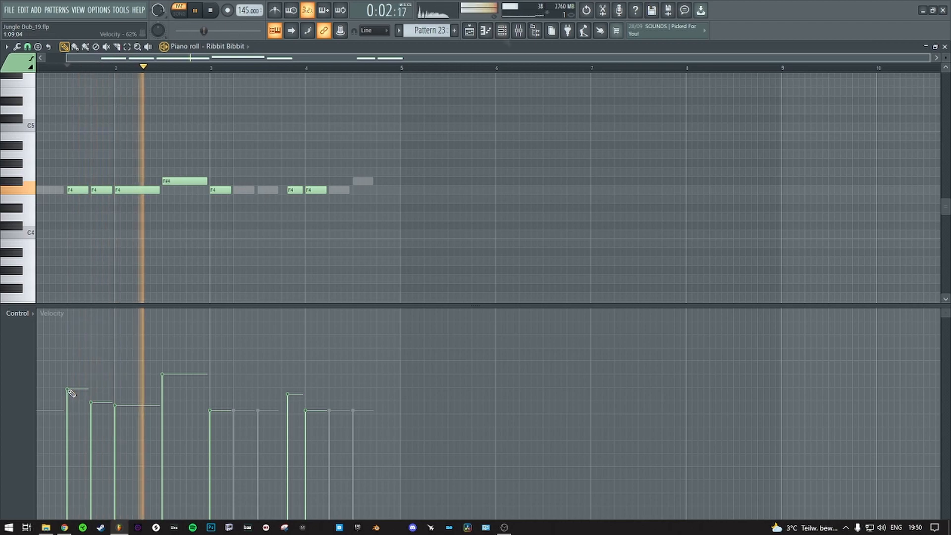
{"action": "key", "text": "space"}
- Modulate Ribbit Bibbit's filter cutoff, oscillator A wavetable position and oscillator A warp with velocity, using a warp amount of 72
{"action": "key", "text": "F6"}
{"action": "left_click", "coordinate": [194, 206]}
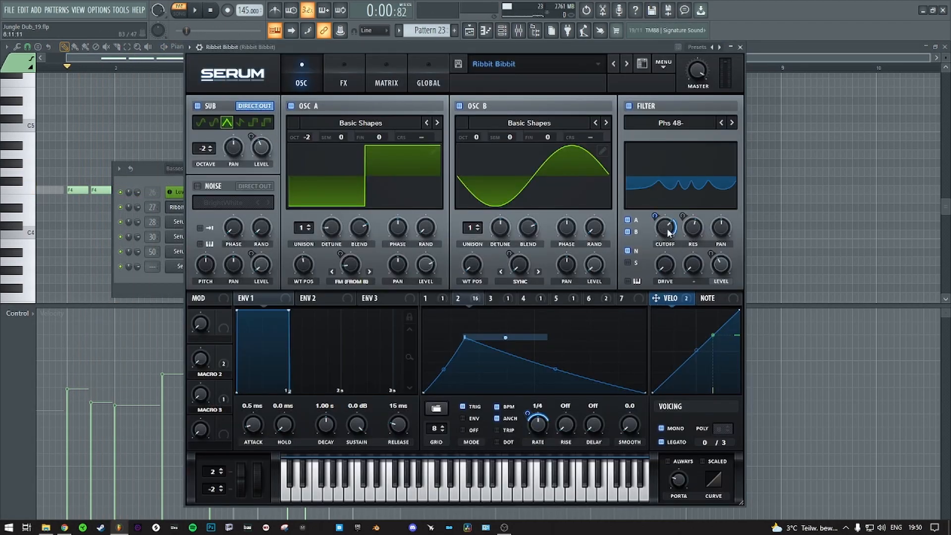
{"action": "left_click_drag", "start_coordinate": [659, 220], "coordinate": [658, 216]}
{"action": "left_click_drag", "start_coordinate": [342, 254], "coordinate": [342, 260]}
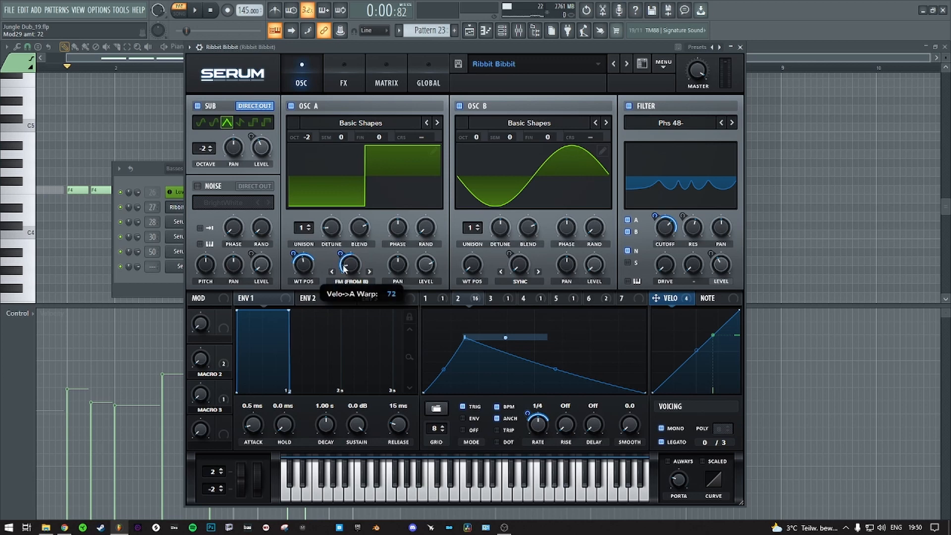
{"action": "left_click", "coordinate": [793, 214]}
- Play Pattern 23 and vary the F#4 note's velocity up and down, including 75%, to hear the velocity modulation
{"action": "scroll", "coordinate": [175, 157], "scroll_direction": "down", "scroll_amount": 3}
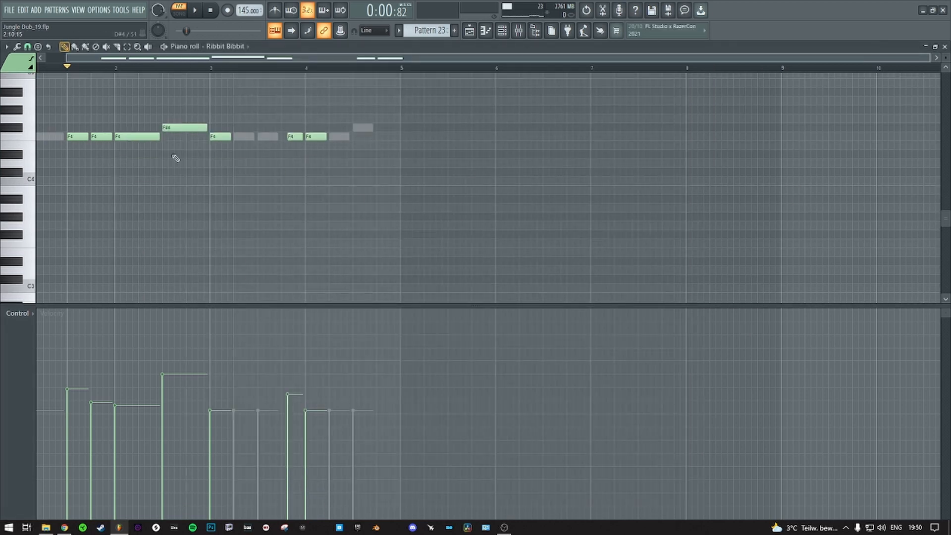
{"action": "left_click_drag", "start_coordinate": [114, 59], "coordinate": [70, 59]}
{"action": "scroll", "coordinate": [65, 329], "scroll_direction": "up", "scroll_amount": 3}
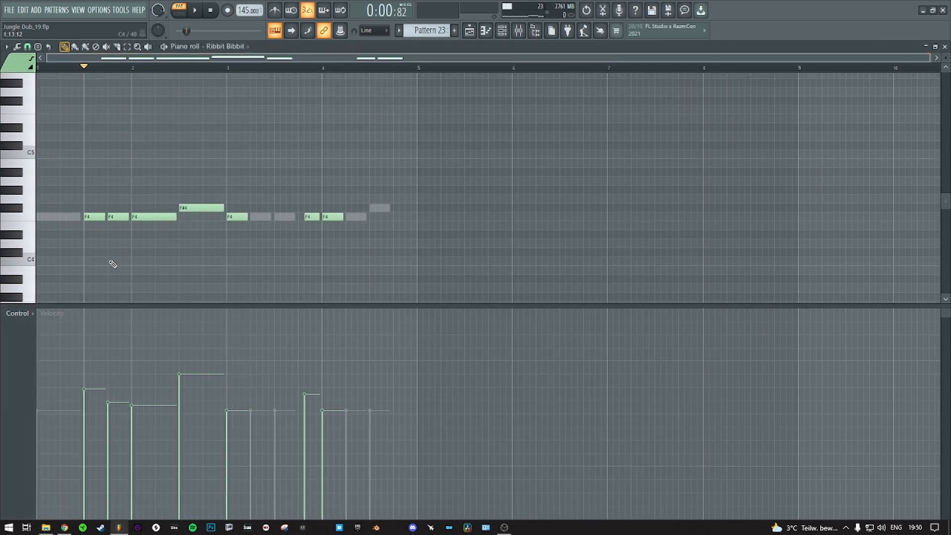
{"action": "scroll", "coordinate": [113, 264], "scroll_direction": "down", "scroll_amount": 3}
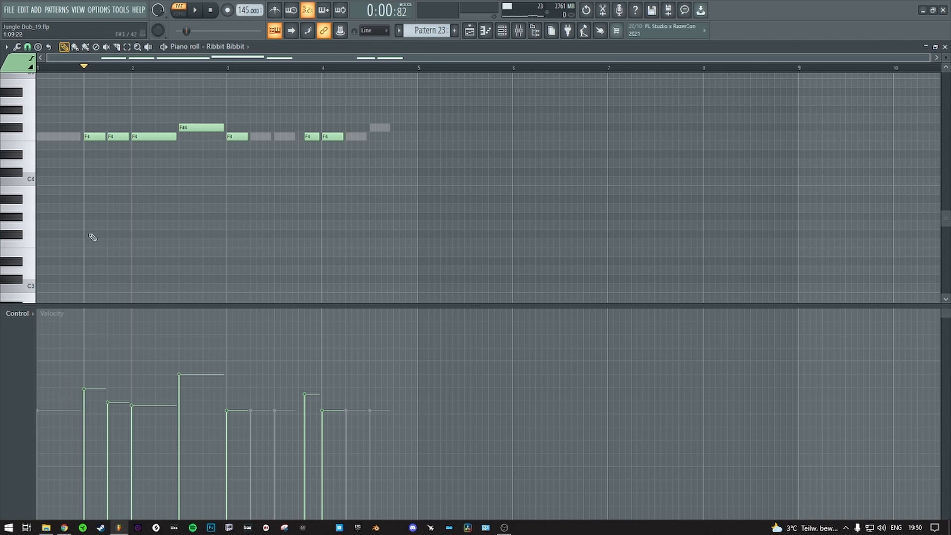
{"action": "key", "text": "space"}
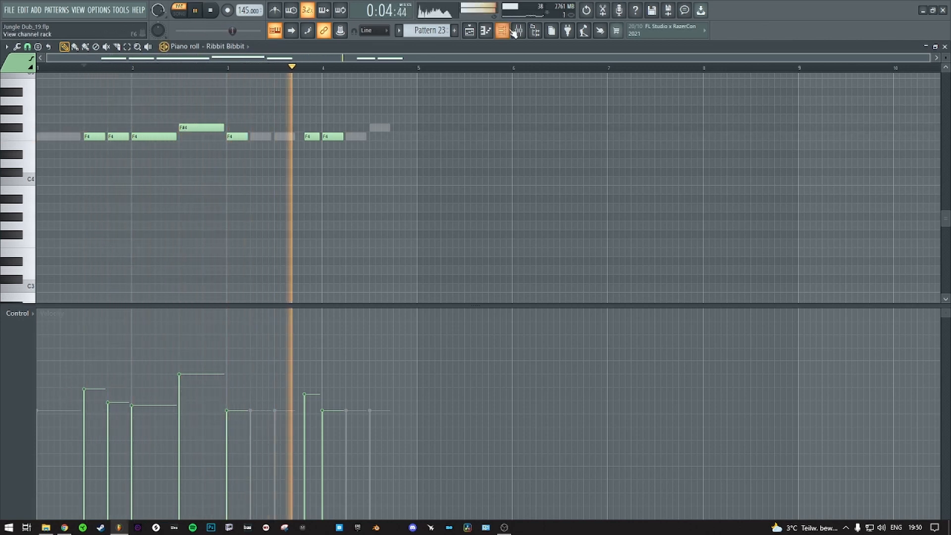
{"action": "left_click", "coordinate": [186, 322]}
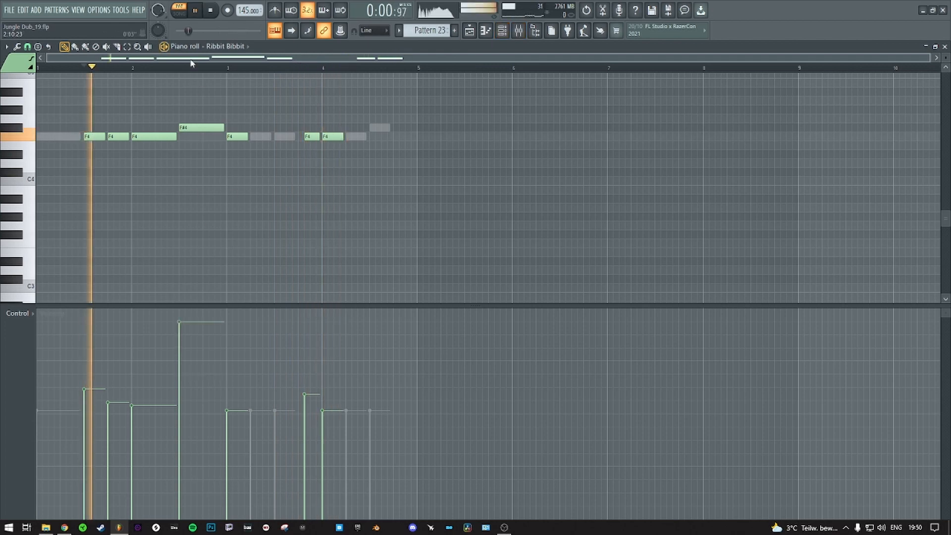
{"action": "left_click", "coordinate": [179, 366]}
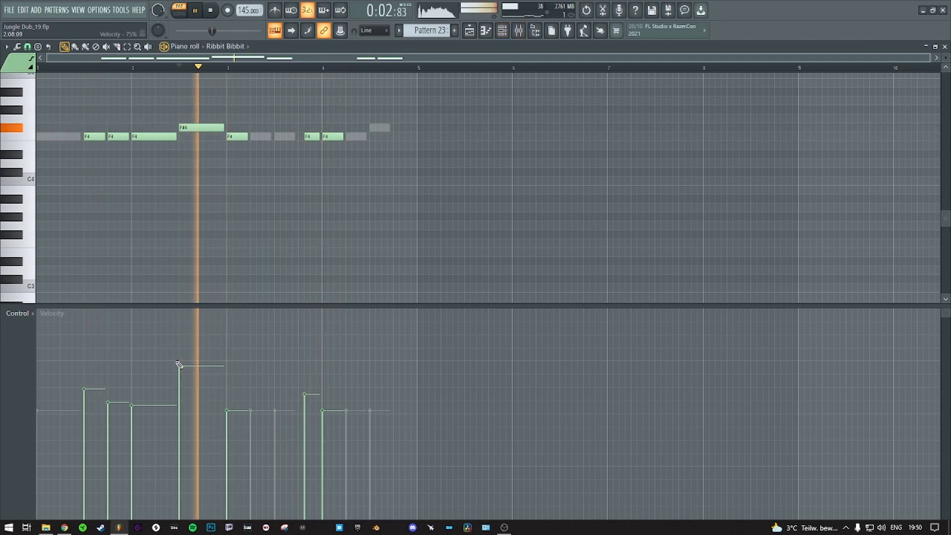
{"action": "left_click", "coordinate": [180, 416]}
{"action": "left_click", "coordinate": [184, 371]}
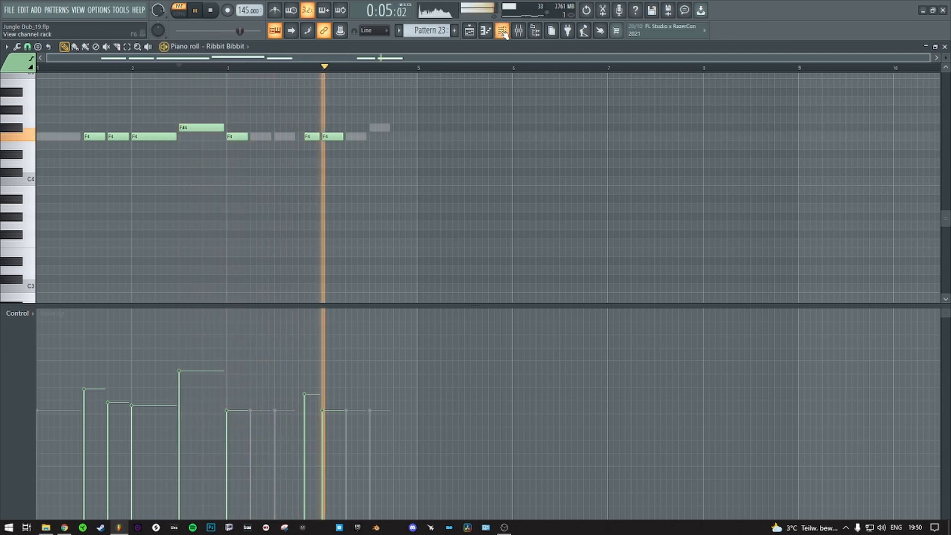
{"action": "key", "text": "space"}
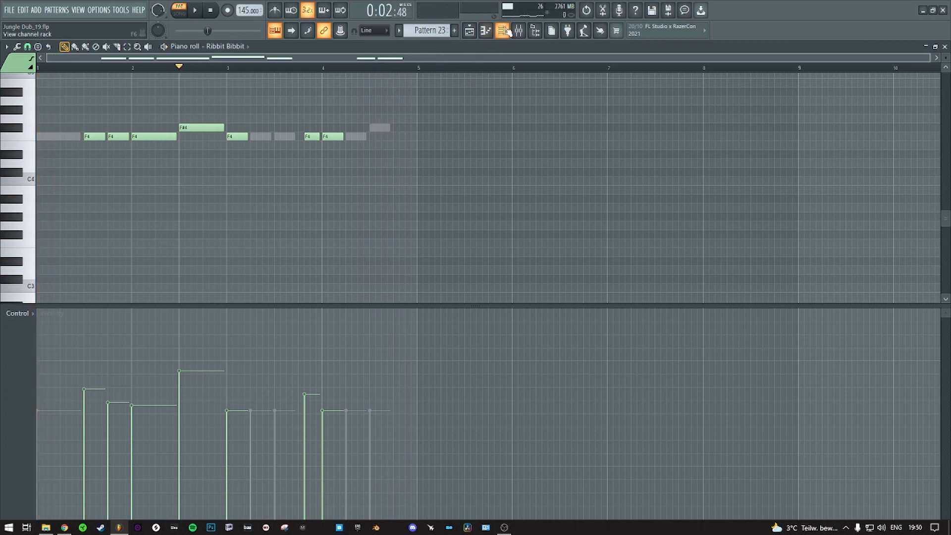
- Route LFO 1 to master tuning with an amount of 1 in the modulation matrix of a fresh Serum patch
{"action": "left_click", "coordinate": [506, 31]}
{"action": "left_click", "coordinate": [198, 207]}
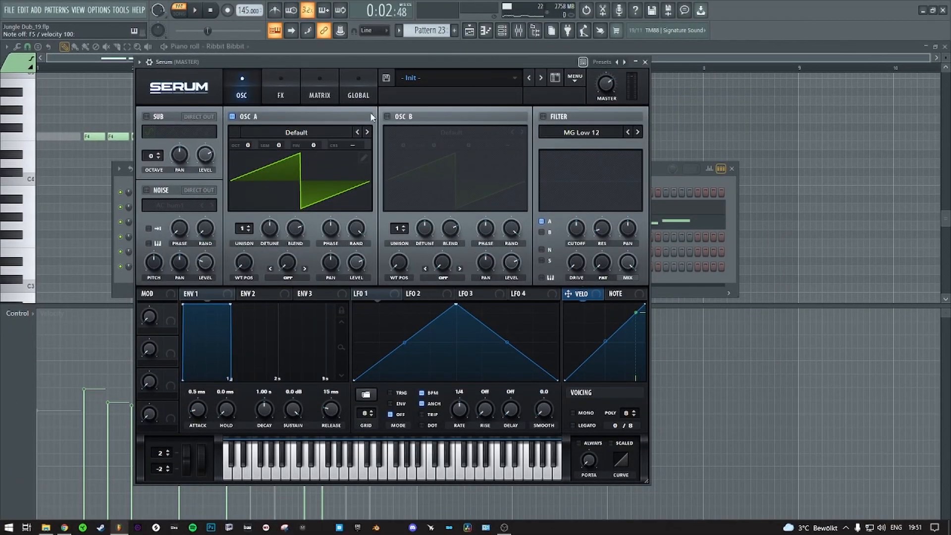
{"action": "left_click", "coordinate": [324, 96]}
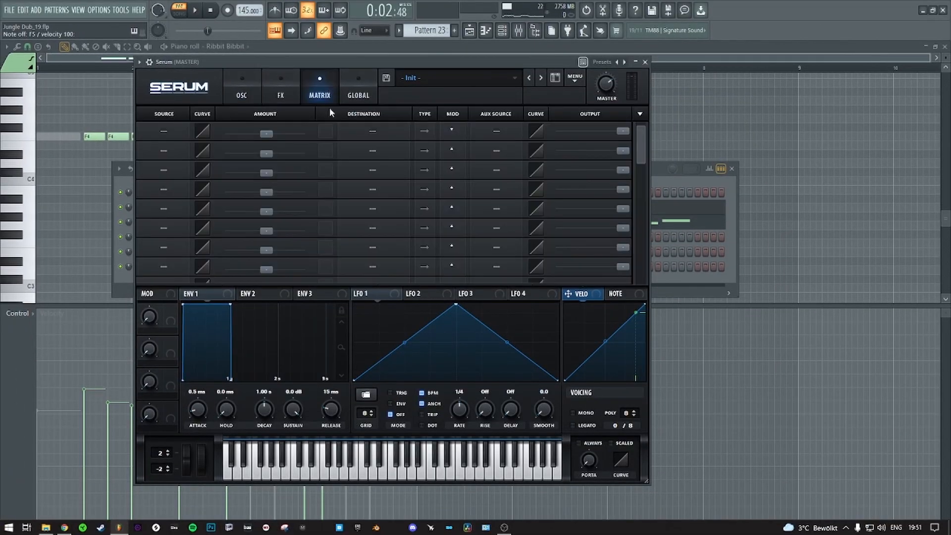
{"action": "left_click", "coordinate": [164, 133]}
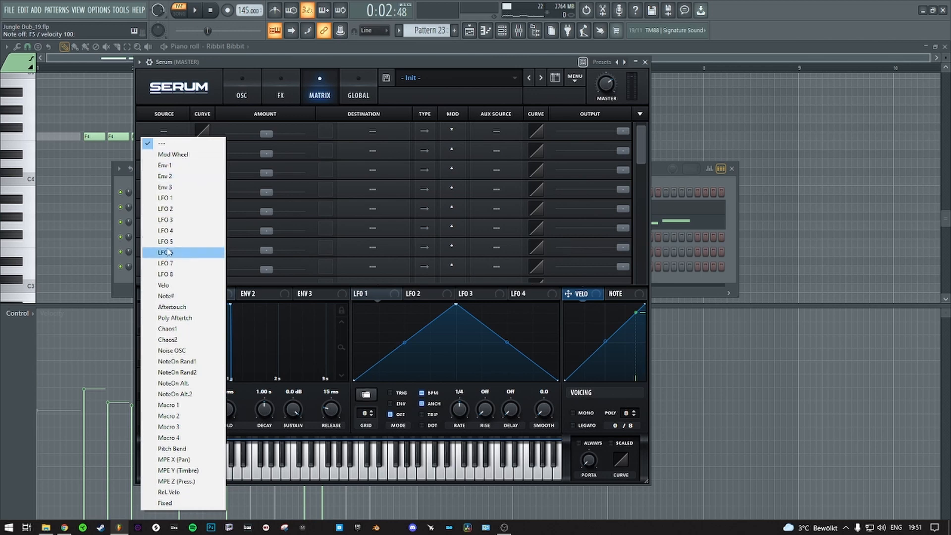
{"action": "left_click", "coordinate": [163, 198]}
{"action": "left_click", "coordinate": [347, 132]}
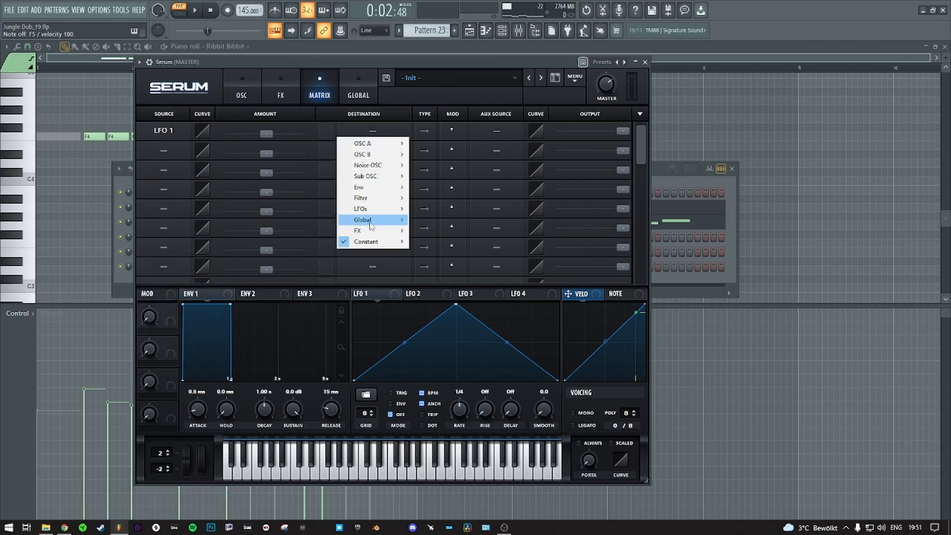
{"action": "mouse_move", "coordinate": [381, 219]}
{"action": "left_click", "coordinate": [412, 220]}
{"action": "left_click_drag", "start_coordinate": [266, 132], "coordinate": [267, 136]}
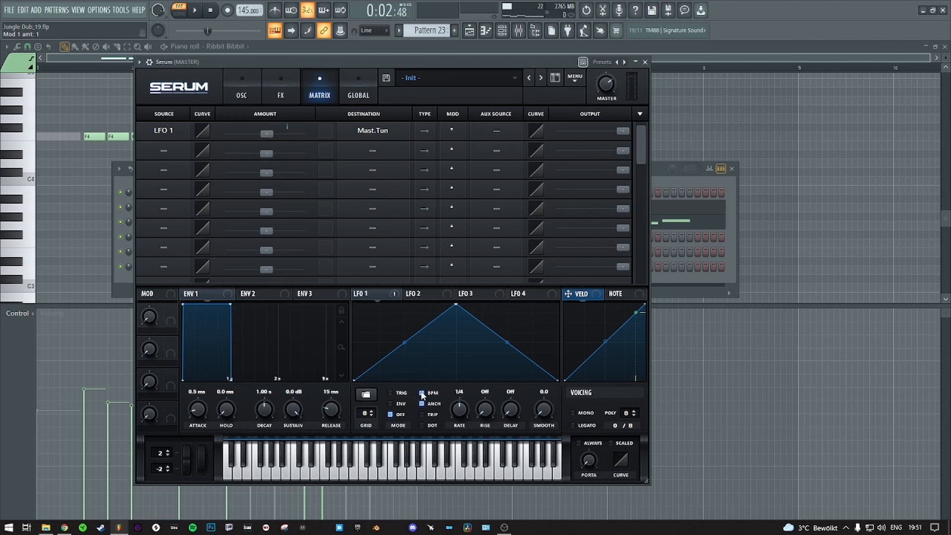
- Run LFO 1 unsynced at 11.6 Hz and assign Velo as the auxiliary source of its master tuning routing
{"action": "key", "text": "b"}
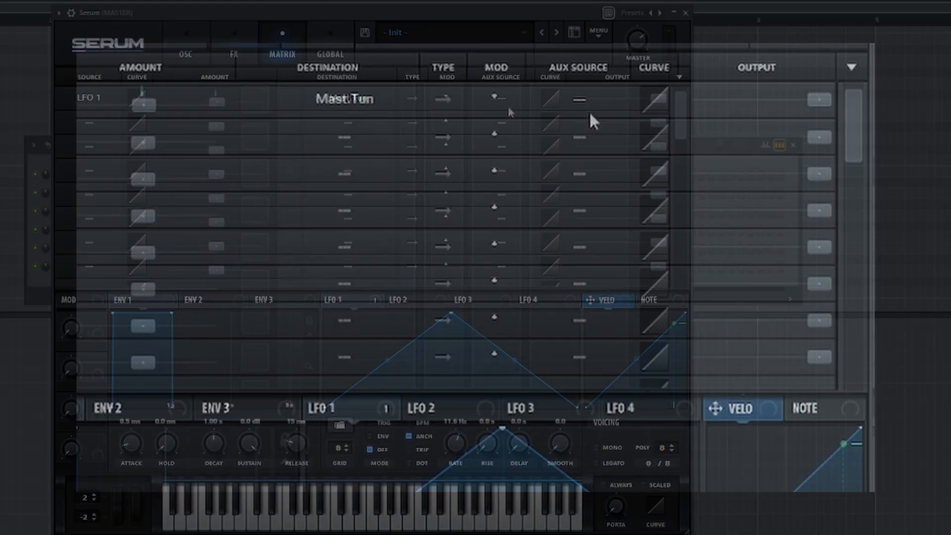
{"action": "left_click", "coordinate": [582, 98]}
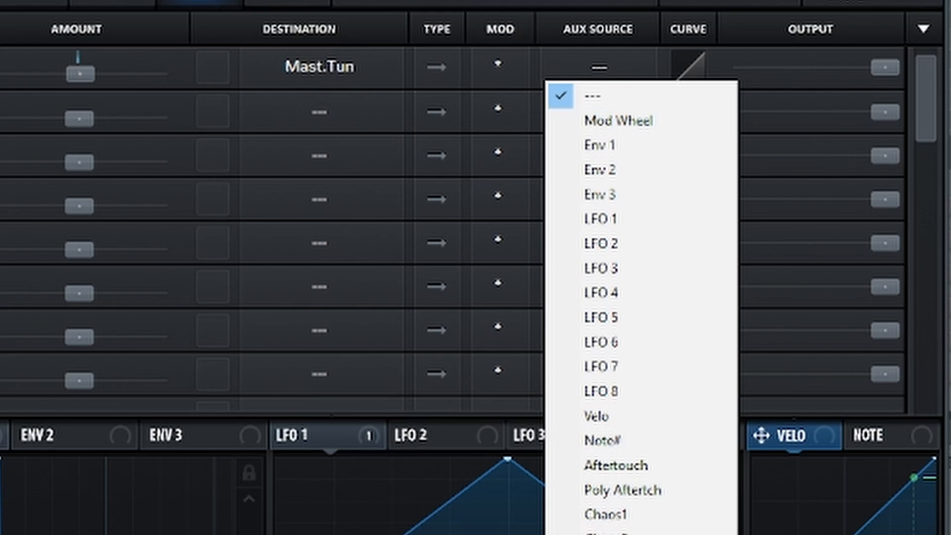
{"action": "left_click", "coordinate": [591, 417]}
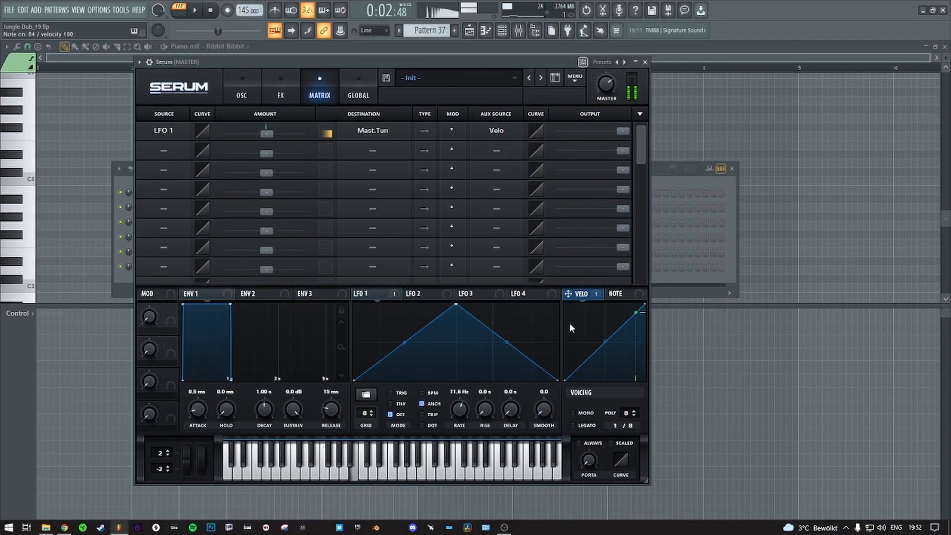
{"action": "left_click", "coordinate": [790, 195]}
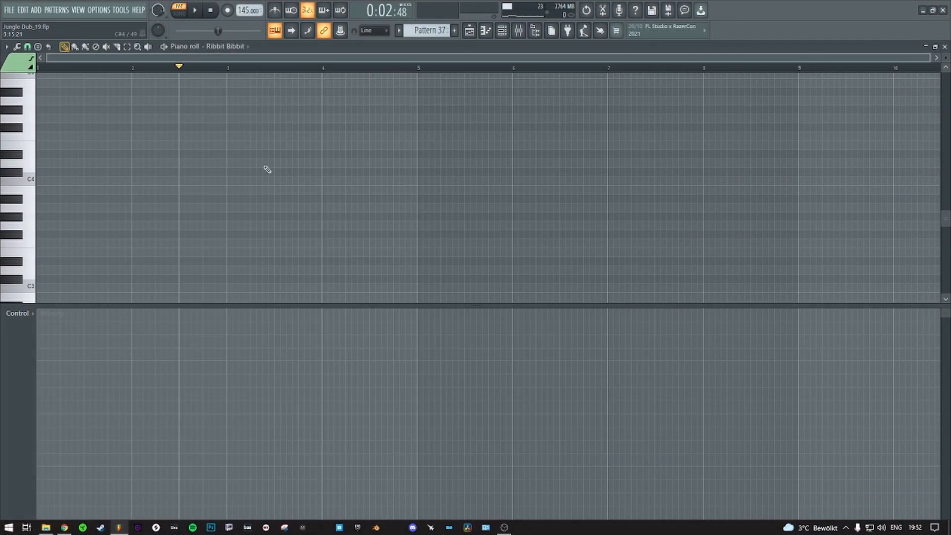
- Discard the stray note in Ribbit Bibbit's piano roll and switch Pattern 37's piano roll to the Serum channel
{"action": "left_click", "coordinate": [71, 162]}
{"action": "left_click_drag", "start_coordinate": [70, 163], "coordinate": [41, 171]}
{"action": "right_click", "coordinate": [45, 172]}
{"action": "left_click", "coordinate": [239, 47]}
{"action": "left_click", "coordinate": [446, 102]}
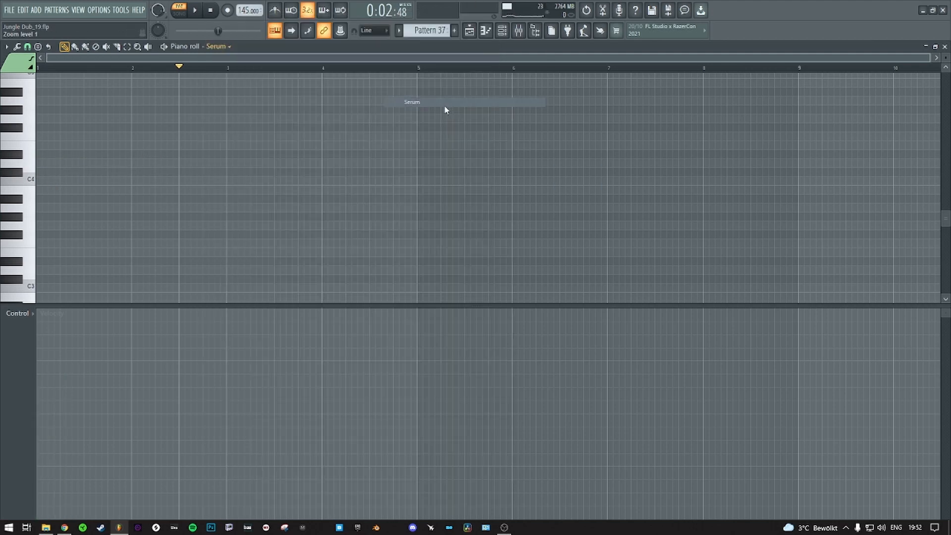
{"action": "scroll", "coordinate": [70, 168], "scroll_direction": "down", "scroll_amount": 3}
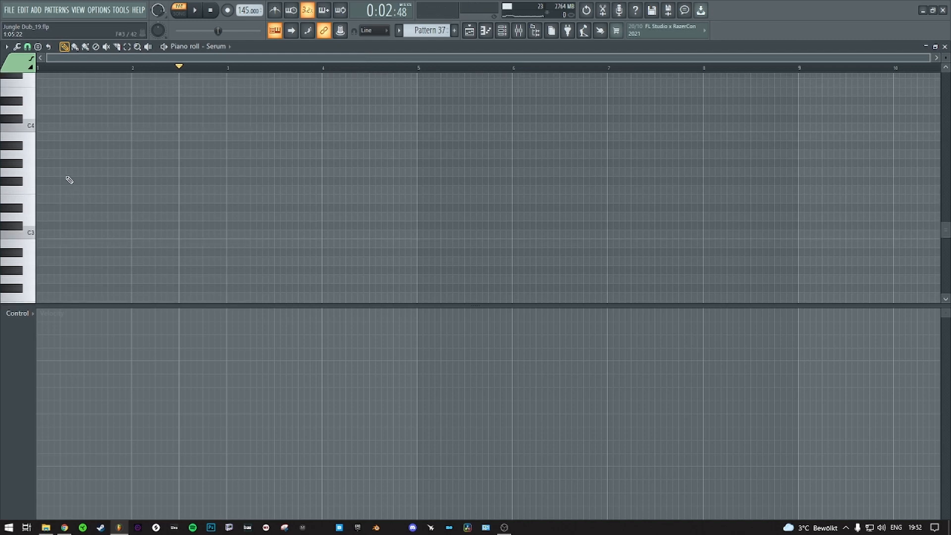
- Draw a D#4 note a little over two bars long from bar 1 at about 25% velocity and play it
{"action": "left_click", "coordinate": [46, 101]}
{"action": "left_click_drag", "start_coordinate": [45, 101], "coordinate": [41, 101]}
{"action": "left_click_drag", "start_coordinate": [56, 306], "coordinate": [57, 466]}
{"action": "left_click_drag", "start_coordinate": [52, 105], "coordinate": [253, 102]}
{"action": "left_click", "coordinate": [195, 10]}
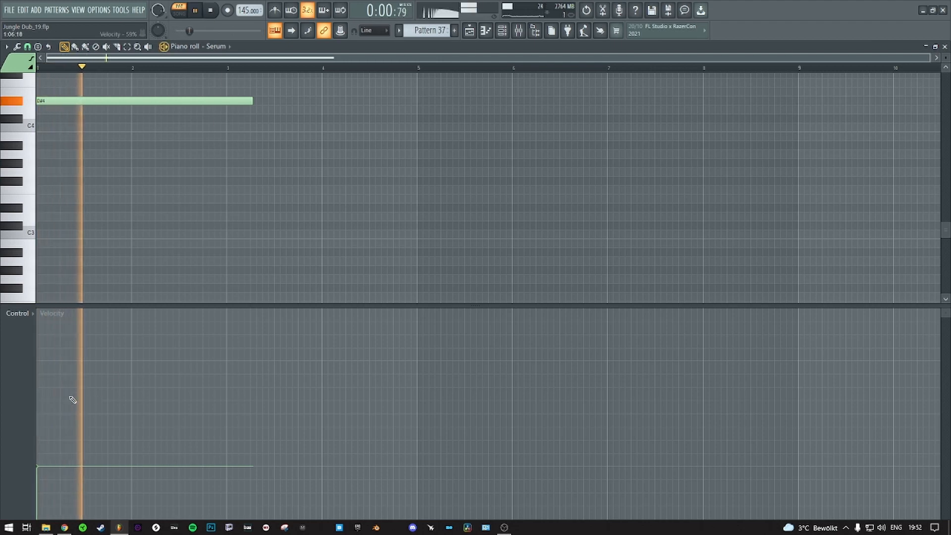
- Lower the D#4 note's velocity to 5% and play it again
{"action": "key", "text": "space"}
{"action": "left_click_drag", "start_coordinate": [66, 438], "coordinate": [49, 528]}
{"action": "key", "text": "space"}
{"action": "key", "text": "space"}
{"action": "key", "text": "space"}
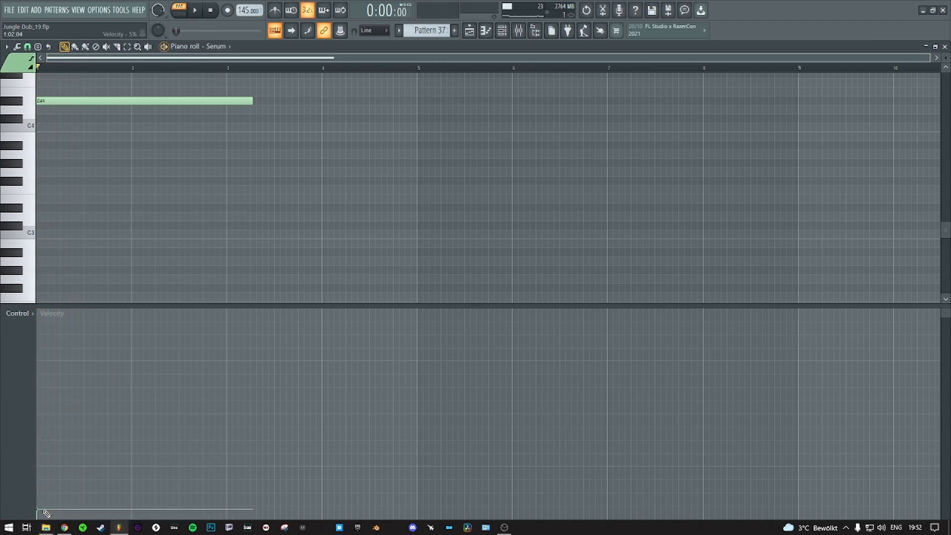
{"action": "key", "text": "space"}
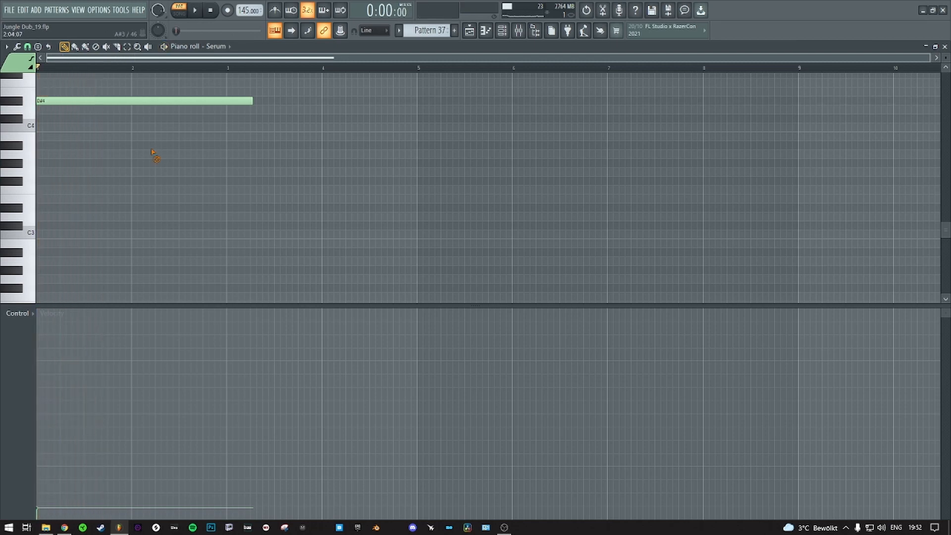
- Shorten the D#4 note to about half a bar and add an E4 note of the same length after it, with a slight gap
{"action": "left_click_drag", "start_coordinate": [138, 152], "coordinate": [83, 101]}
{"action": "right_click", "coordinate": [144, 101]}
{"action": "left_click", "coordinate": [86, 92]}
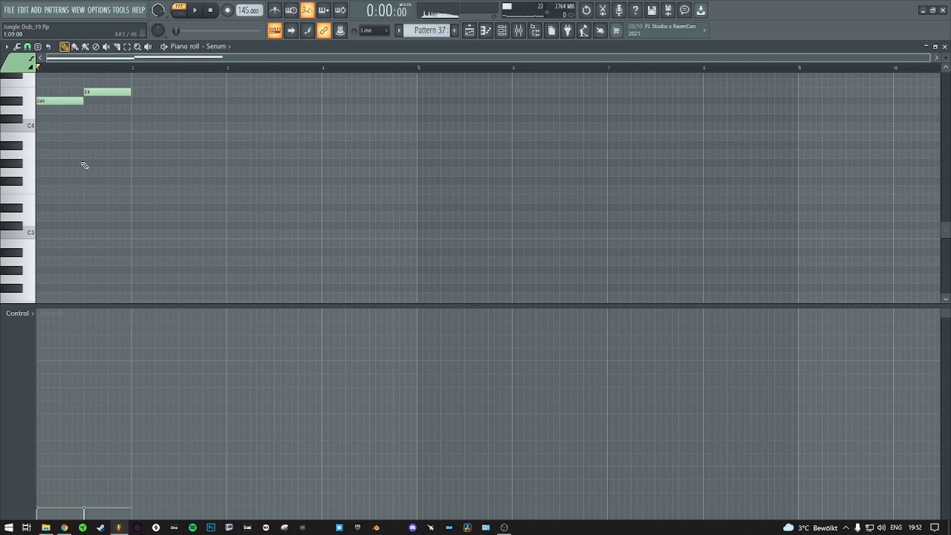
{"action": "key", "text": "ctrl+a"}
{"action": "left_click_drag", "start_coordinate": [82, 100], "coordinate": [79, 101]}
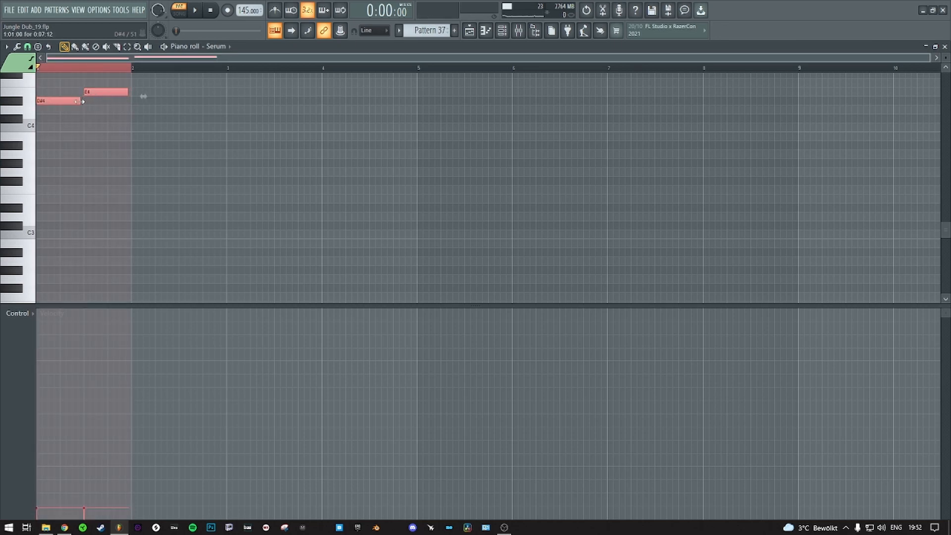
{"action": "key", "text": "ctrl+d"}
- Raise the E4 note's velocity to the maximum and play both notes
{"action": "left_click_drag", "start_coordinate": [99, 376], "coordinate": [97, 309]}
{"action": "key", "text": "space"}
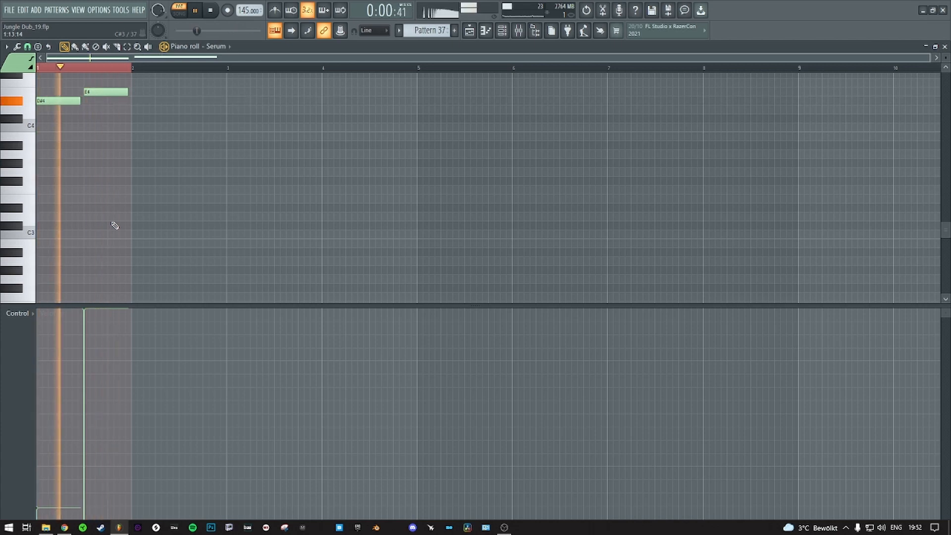
{"action": "key", "text": "space"}
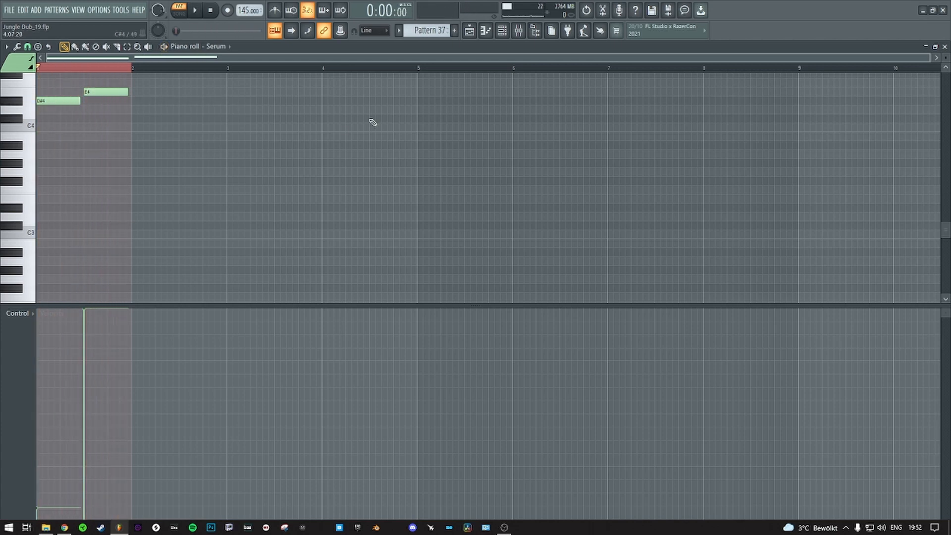
- Review the LFO 1 to master tuning routing in the Serum channel's modulation matrix and replay the two notes
{"action": "left_click", "coordinate": [503, 31]}
{"action": "left_click", "coordinate": [184, 267]}
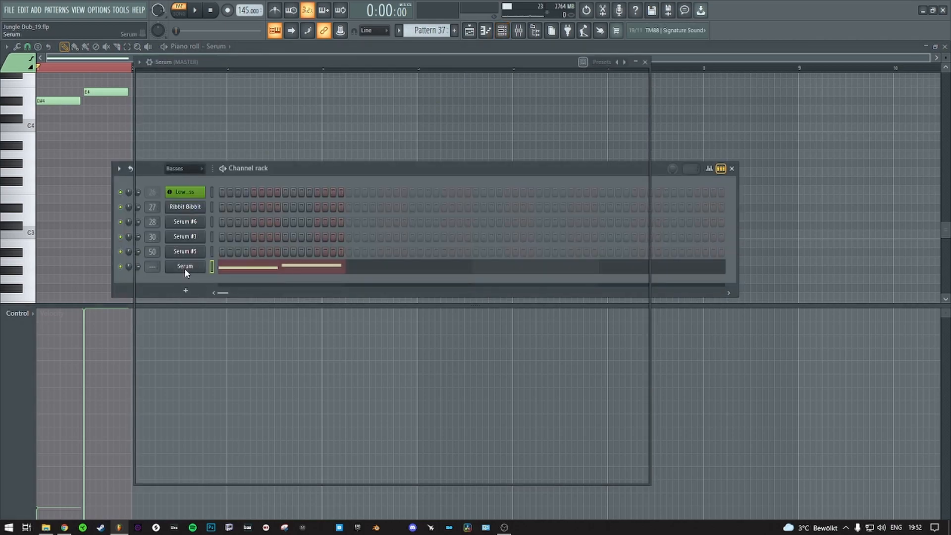
{"action": "left_click", "coordinate": [332, 99]}
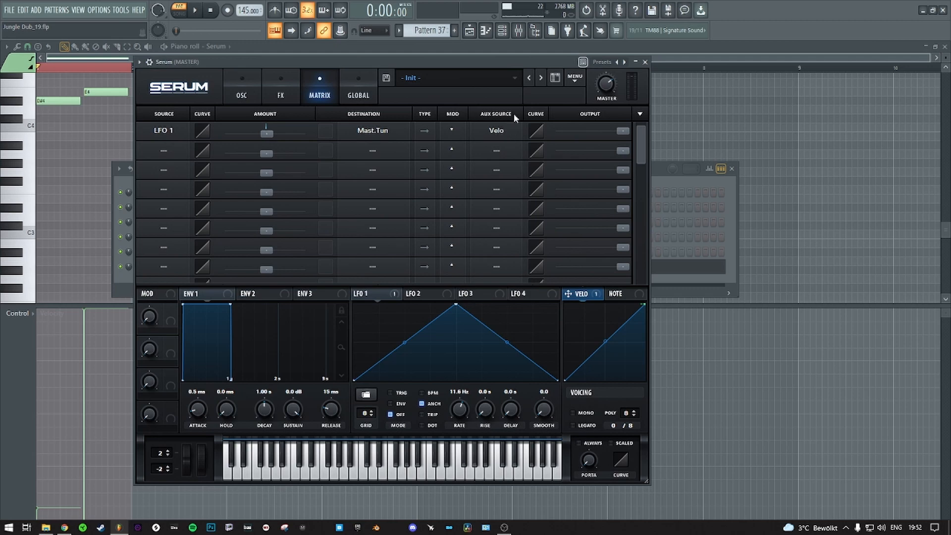
{"action": "left_click", "coordinate": [423, 131]}
{"action": "left_click", "coordinate": [98, 141]}
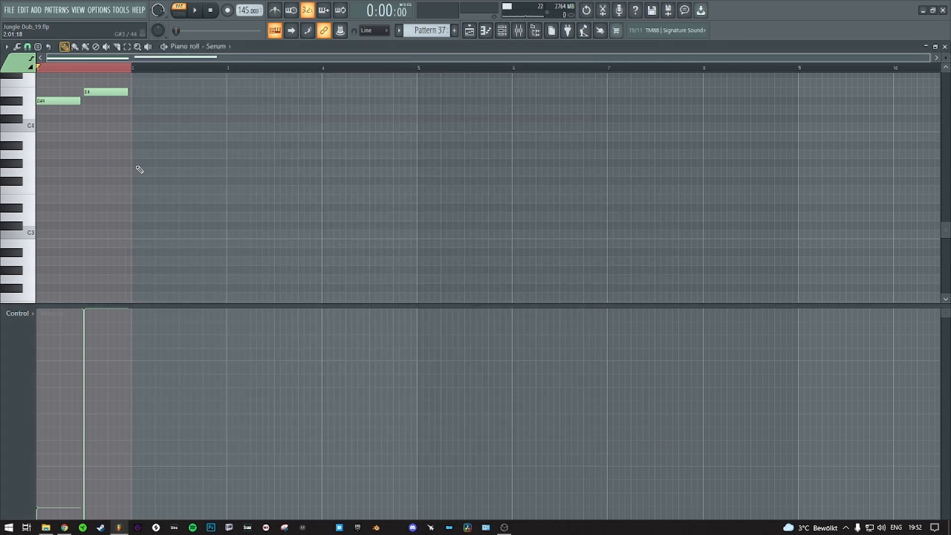
{"action": "key", "text": "space"}
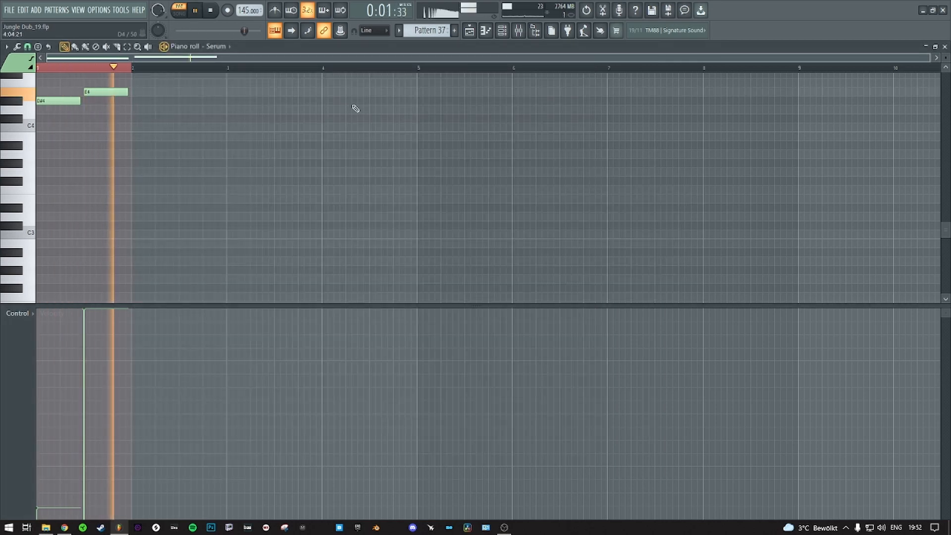
- Load the Acid wavetable into the Serum channel's oscillator A and play the two notes with it
{"action": "key", "text": "F6"}
{"action": "key", "text": "space"}
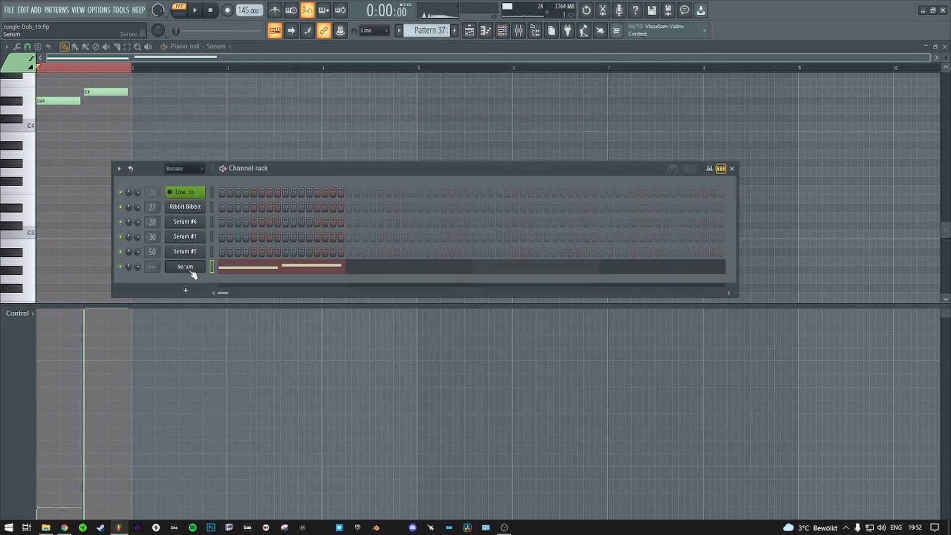
{"action": "left_click", "coordinate": [196, 270]}
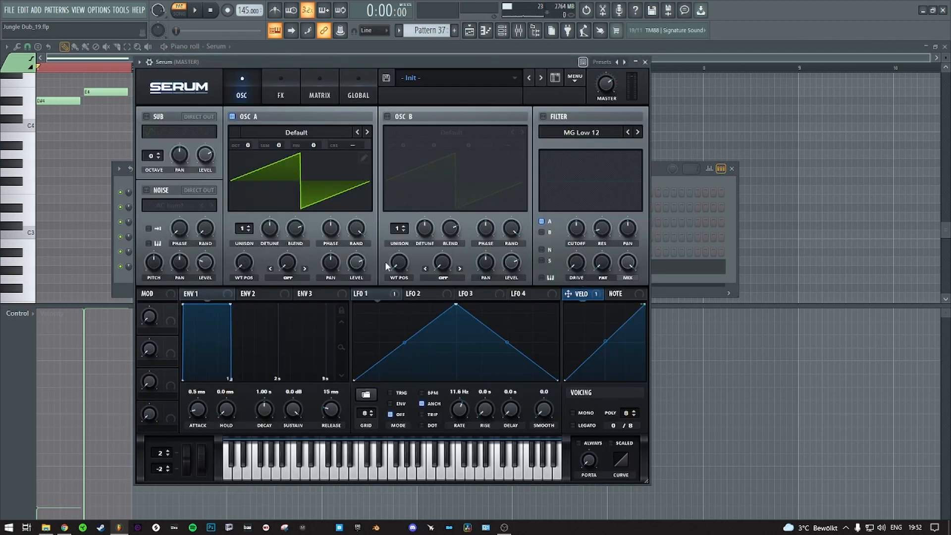
{"action": "left_click", "coordinate": [366, 132]}
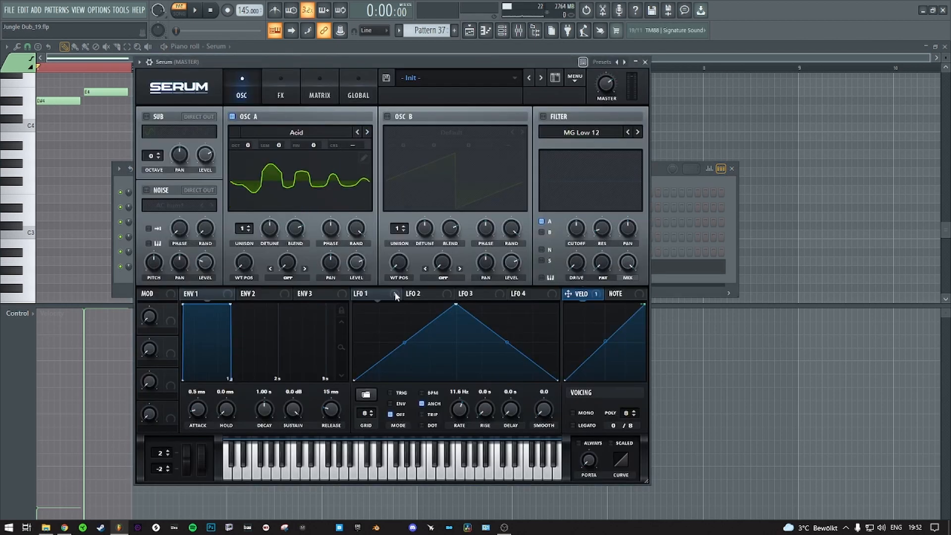
{"action": "left_click_drag", "start_coordinate": [257, 269], "coordinate": [245, 263]}
{"action": "right_click", "coordinate": [786, 142]}
{"action": "key", "text": "space"}
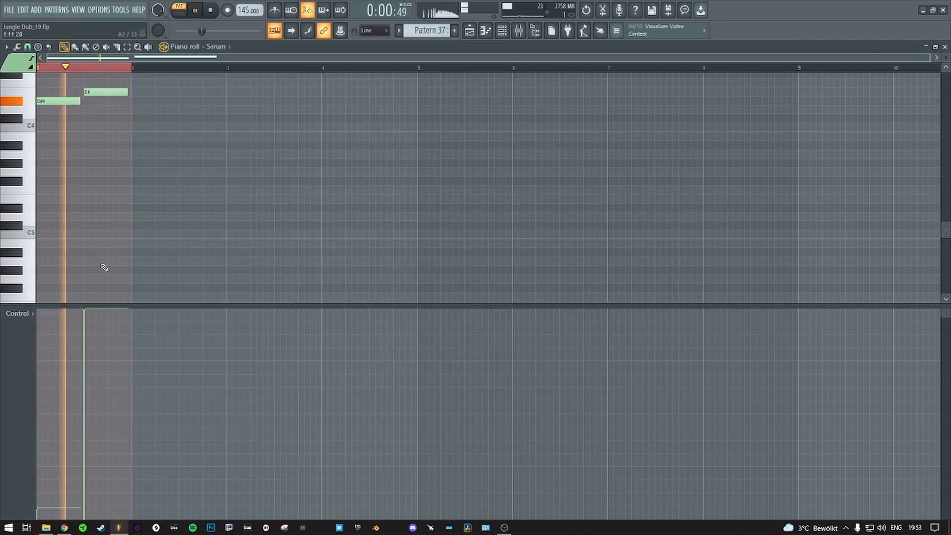
{"action": "key", "text": "space"}
- Examine the automation and Pattern 23 clips from bar 17 onward in the playlist
{"action": "left_click", "coordinate": [469, 31]}
{"action": "scroll", "coordinate": [541, 72], "scroll_direction": "up", "scroll_amount": 2}
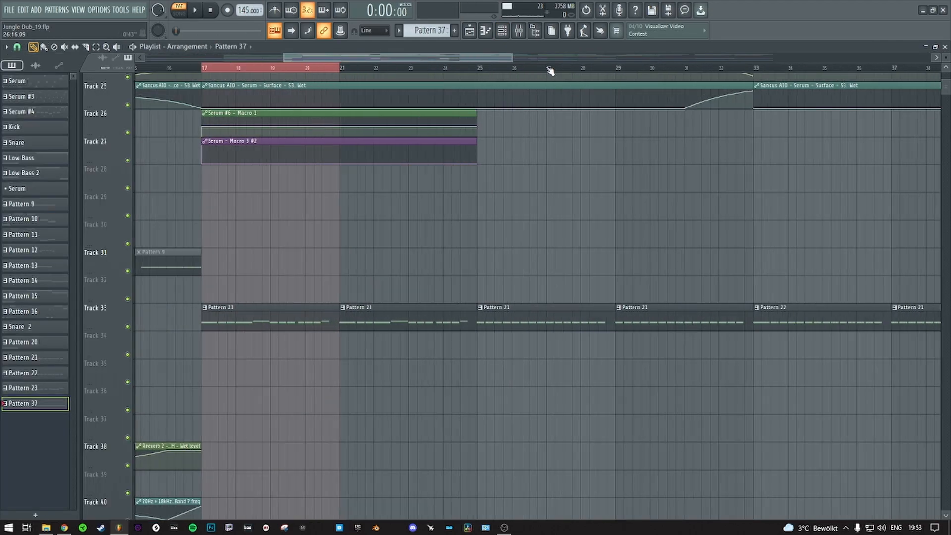
{"action": "scroll", "coordinate": [204, 74], "scroll_direction": "up", "scroll_amount": 3}
{"action": "scroll", "coordinate": [232, 195], "scroll_direction": "up", "scroll_amount": 3}
{"action": "scroll", "coordinate": [232, 196], "scroll_direction": "down", "scroll_amount": 4}
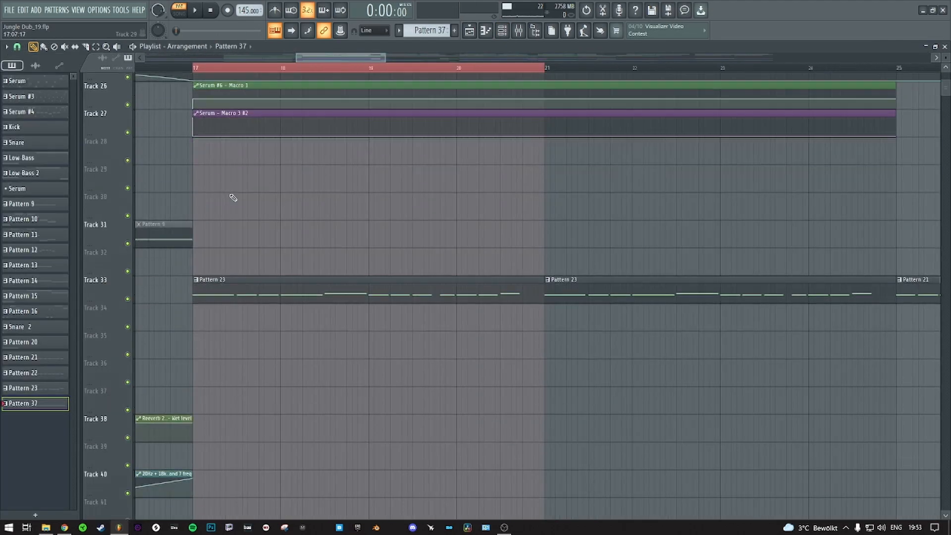
{"action": "scroll", "coordinate": [243, 193], "scroll_direction": "up", "scroll_amount": 1}
{"action": "scroll", "coordinate": [229, 181], "scroll_direction": "up", "scroll_amount": 1}
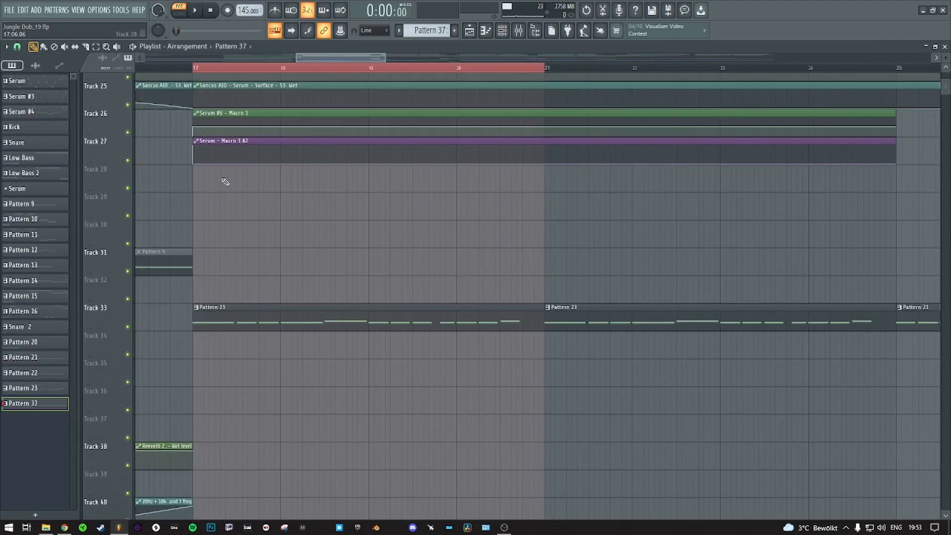
{"action": "scroll", "coordinate": [205, 202], "scroll_direction": "down", "scroll_amount": 1}
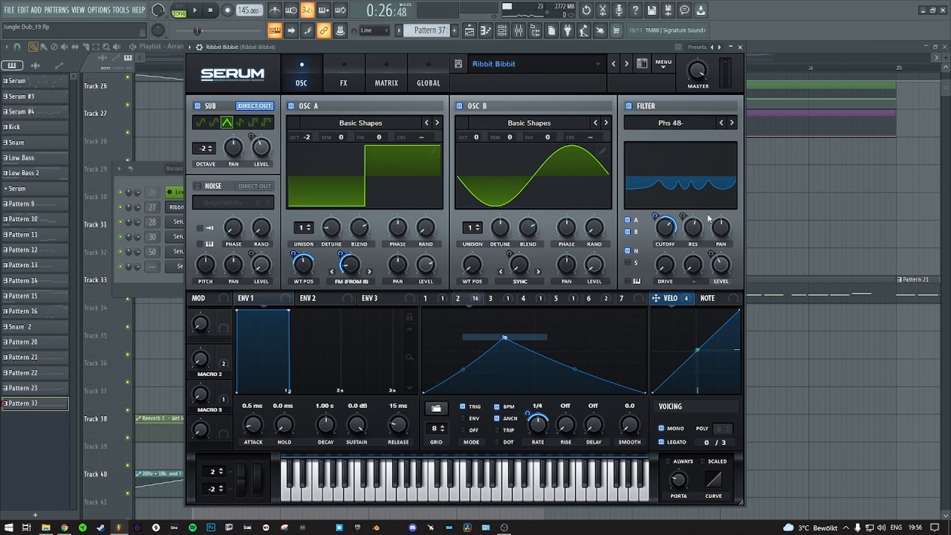
- Switch the distortion and chorus mix knobs in Ribbit Bibbit's effects to their level controls and back
{"action": "left_click", "coordinate": [346, 75]}
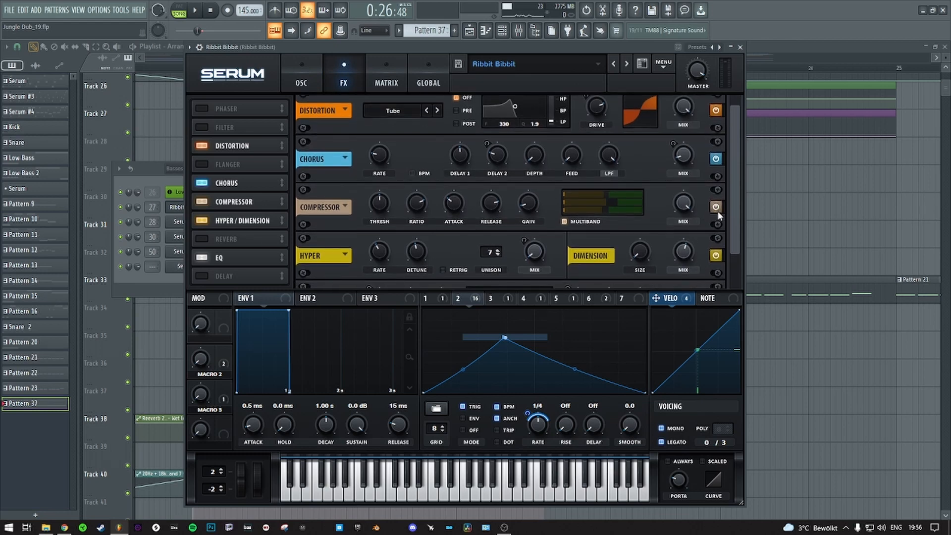
{"action": "mouse_move", "coordinate": [732, 185]}
{"action": "left_mouse_down"}
{"action": "mouse_move", "coordinate": [734, 224]}
{"action": "mouse_move", "coordinate": [731, 168]}
{"action": "left_mouse_up"}
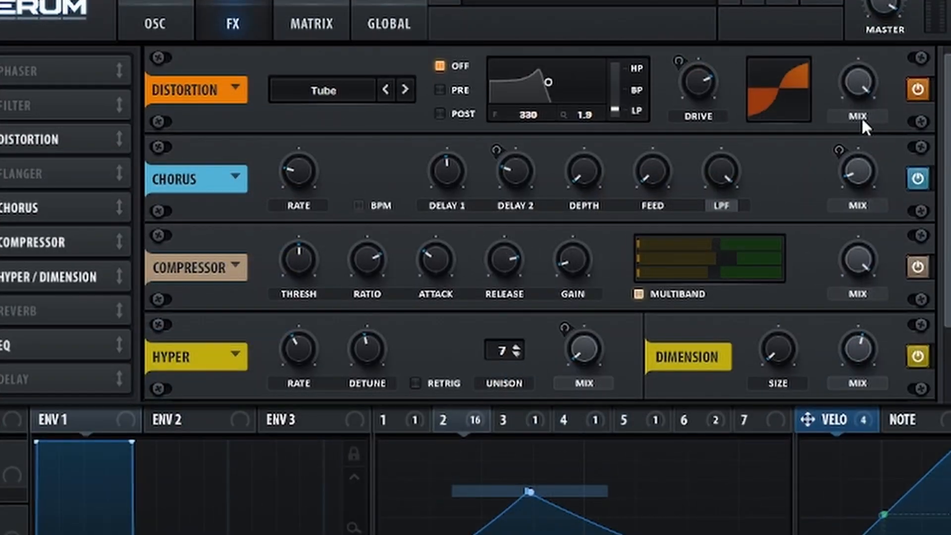
{"action": "left_click", "coordinate": [861, 118]}
{"action": "left_click", "coordinate": [855, 118]}
{"action": "left_click", "coordinate": [858, 206]}
{"action": "left_click", "coordinate": [859, 208]}
{"action": "scroll", "coordinate": [859, 208], "scroll_direction": "down", "scroll_amount": 3}
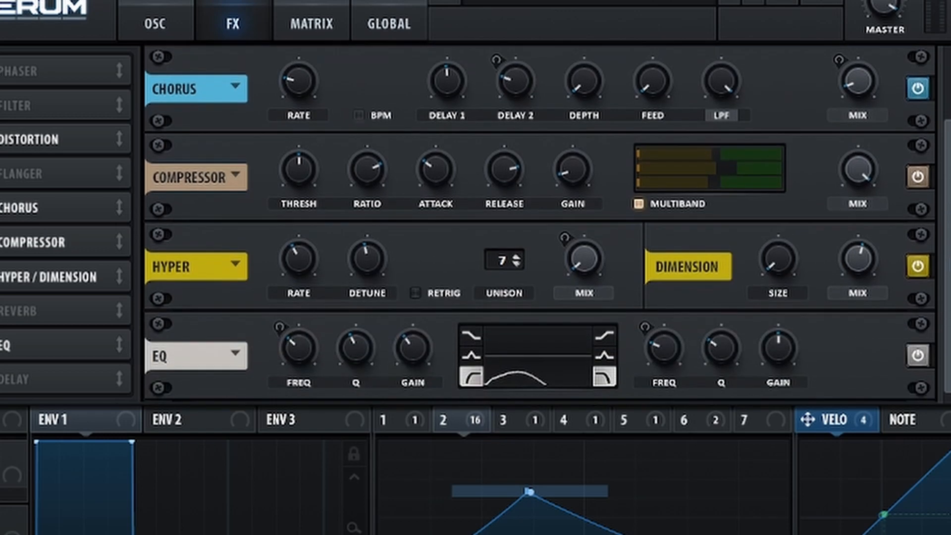
- Toggle the compressor, dimension and delay mix knobs between mix and level in Ribbit Bibbit's effects
{"action": "left_click", "coordinate": [860, 207]}
{"action": "left_click", "coordinate": [861, 293]}
{"action": "left_click", "coordinate": [858, 290]}
{"action": "scroll", "coordinate": [124, 384], "scroll_direction": "down", "scroll_amount": 2}
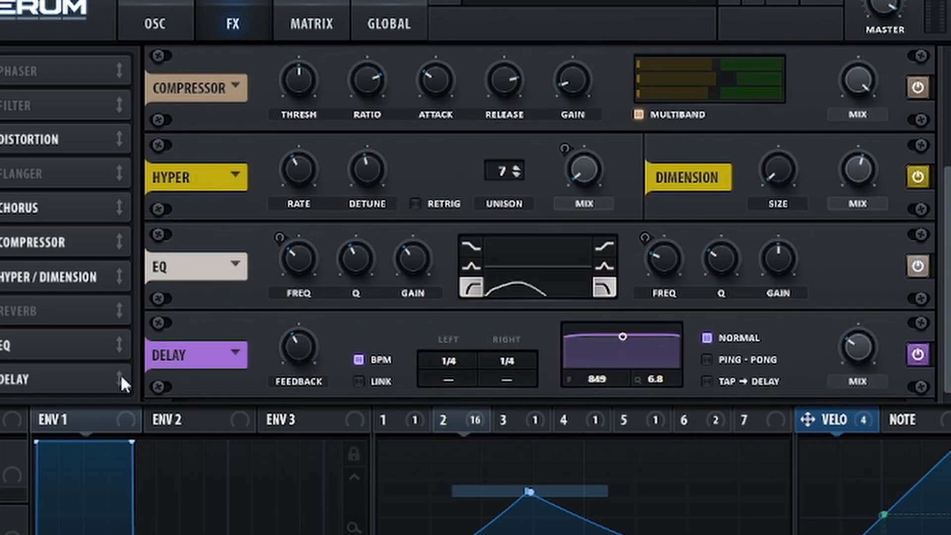
{"action": "left_click", "coordinate": [859, 382]}
{"action": "left_click", "coordinate": [858, 385]}
{"action": "left_click", "coordinate": [860, 382]}
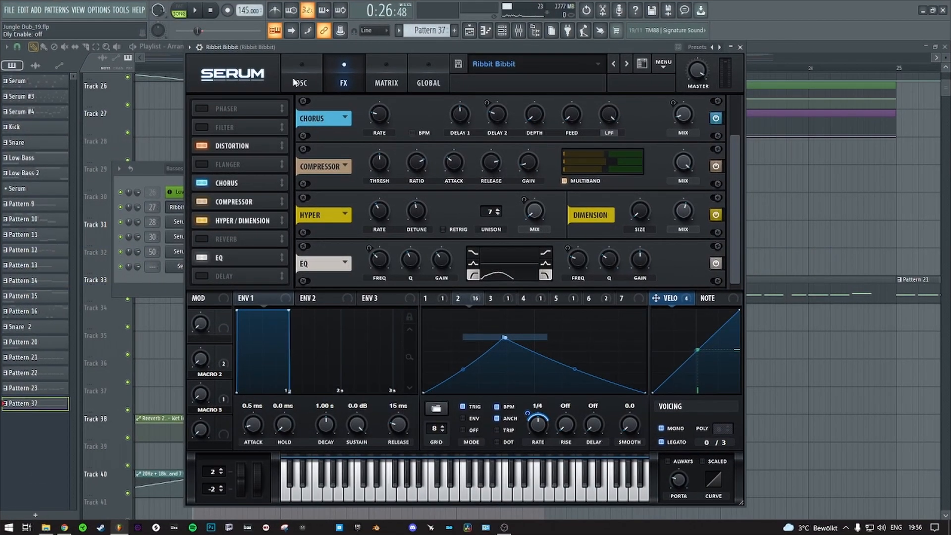
- Play a note with LFO 2 selected in Ribbit Bibbit and bypass the LFO 2 modulation of the filter level
{"action": "left_click", "coordinate": [300, 83]}
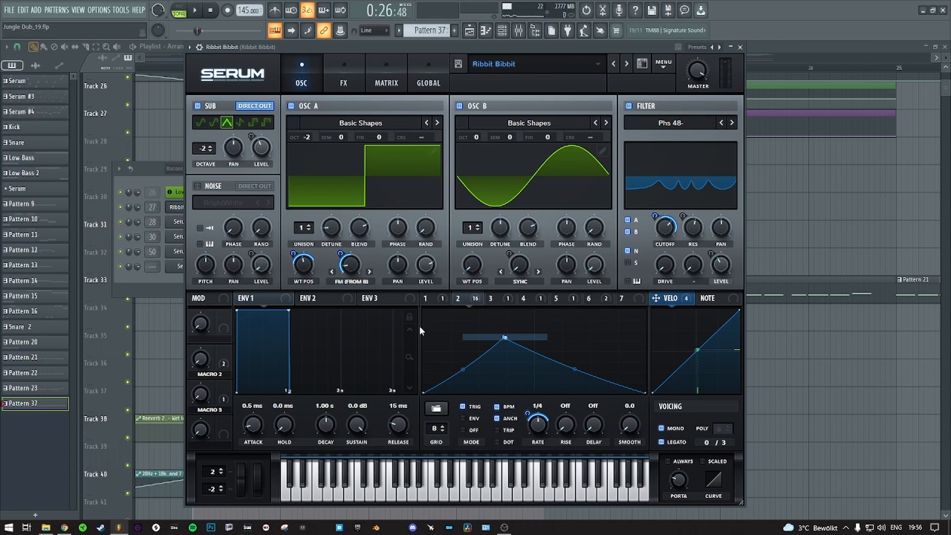
{"action": "left_click", "coordinate": [473, 300]}
{"action": "key", "text": "c"}
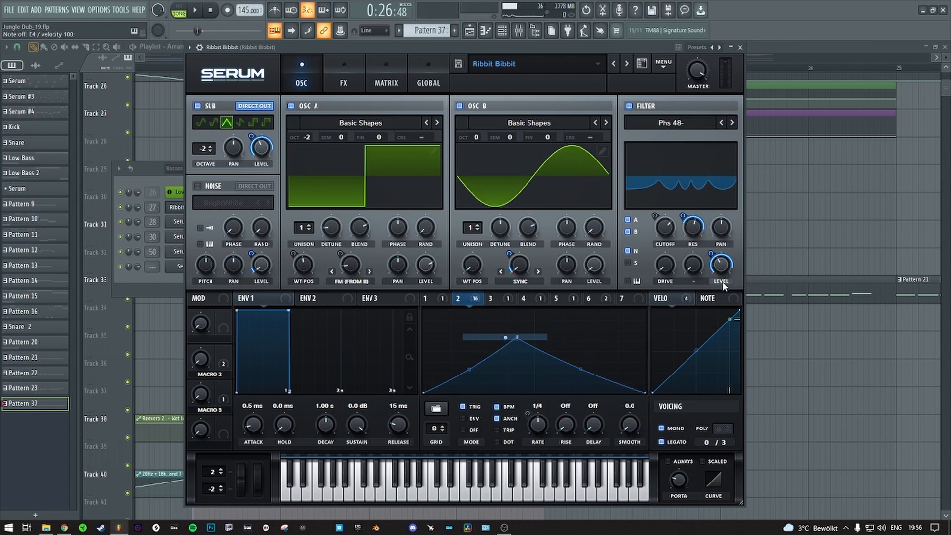
{"action": "left_click", "coordinate": [723, 282]}
{"action": "key", "text": "c"}
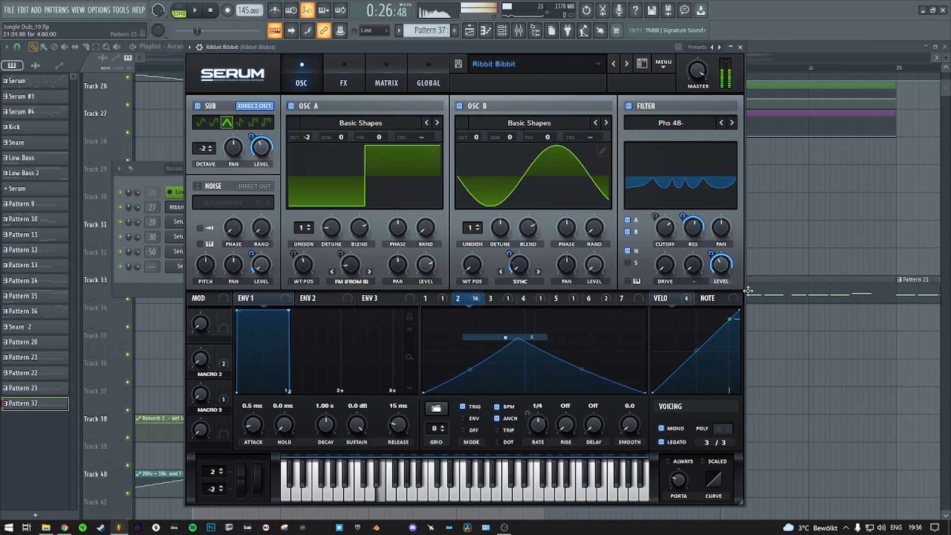
{"action": "right_click", "coordinate": [718, 271]}
{"action": "left_click", "coordinate": [738, 282]}
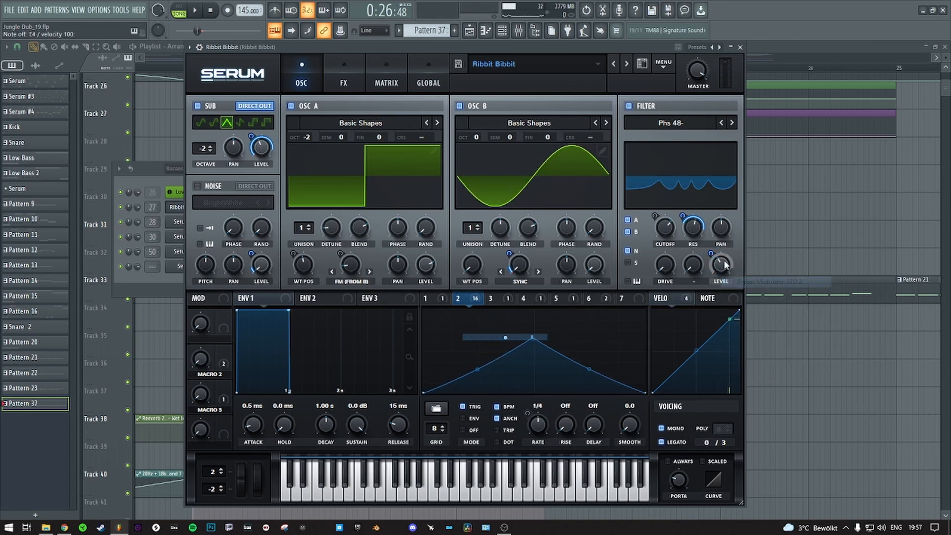
- Vary the filter level while playing notes, set it to 41% and re-enable its LFO 2 modulation
{"action": "key", "text": "c"}
{"action": "left_click_drag", "start_coordinate": [722, 263], "coordinate": [709, 305]}
{"action": "key", "text": "c"}
{"action": "right_click", "coordinate": [723, 268]}
{"action": "mouse_move", "coordinate": [723, 267]}
{"action": "left_mouse_down"}
{"action": "mouse_move", "coordinate": [724, 238]}
{"action": "mouse_move", "coordinate": [721, 260]}
{"action": "left_mouse_up"}
{"action": "right_click", "coordinate": [722, 260]}
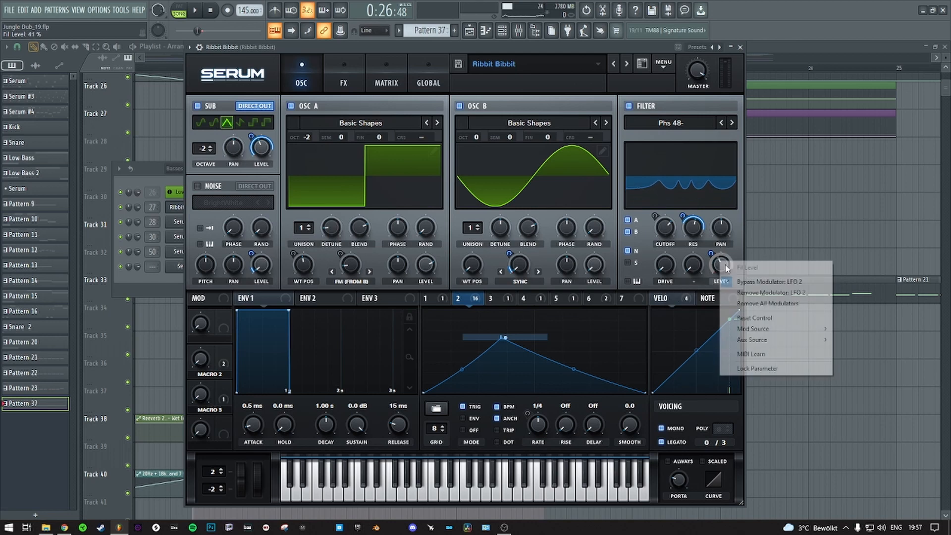
{"action": "left_click", "coordinate": [773, 282]}
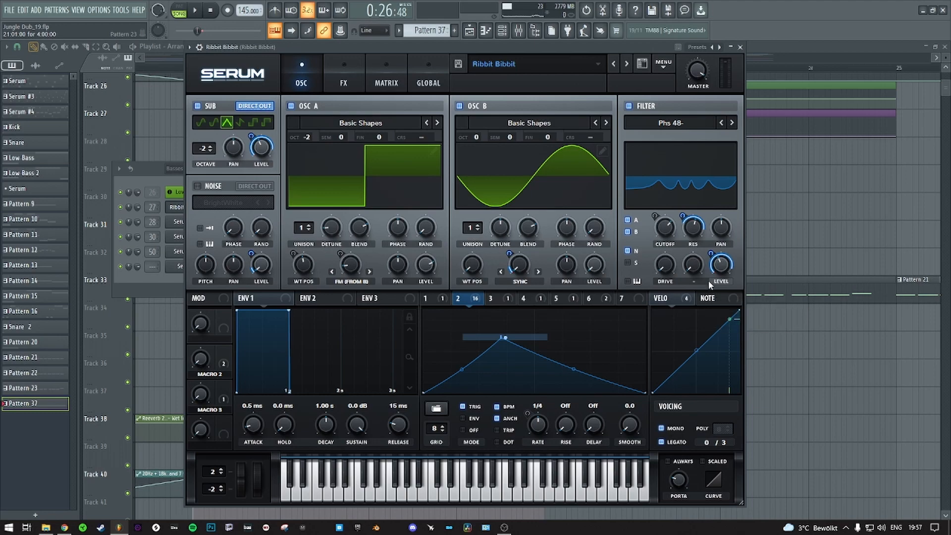
- Adjust the compressor's output level in Ribbit Bibbit's effects while a note plays, including -9.8 dB
{"action": "left_click", "coordinate": [343, 83]}
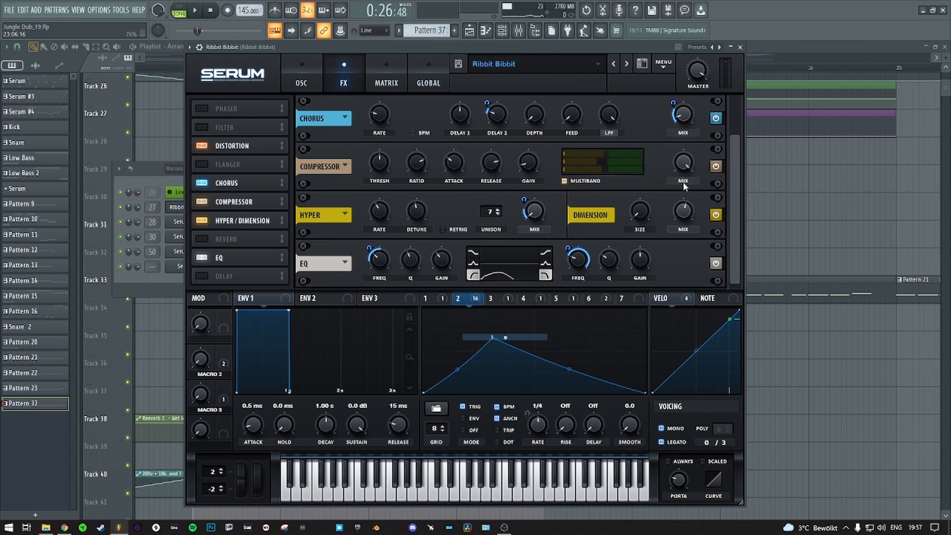
{"action": "mouse_move", "coordinate": [678, 174]}
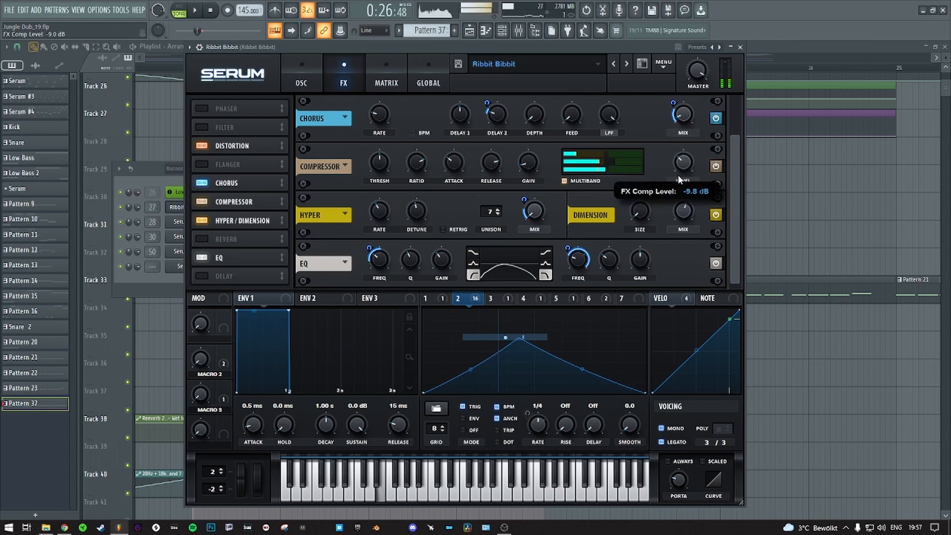
{"action": "left_click_drag", "start_coordinate": [677, 177], "coordinate": [682, 161]}
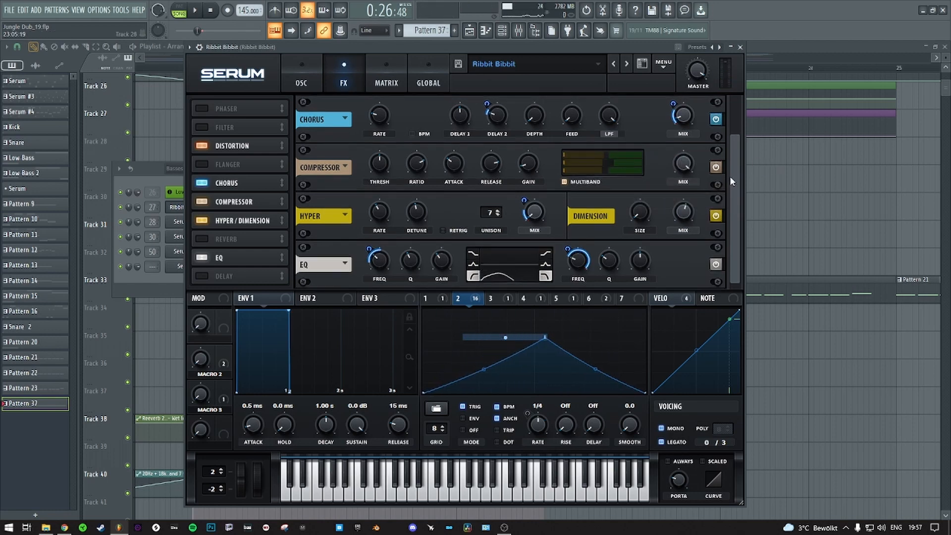
- Place the distortion after the compressor, modulate its level with LFO 2 and set that level to about -5.5 dB while playing notes
{"action": "left_click_drag", "start_coordinate": [733, 177], "coordinate": [736, 132]}
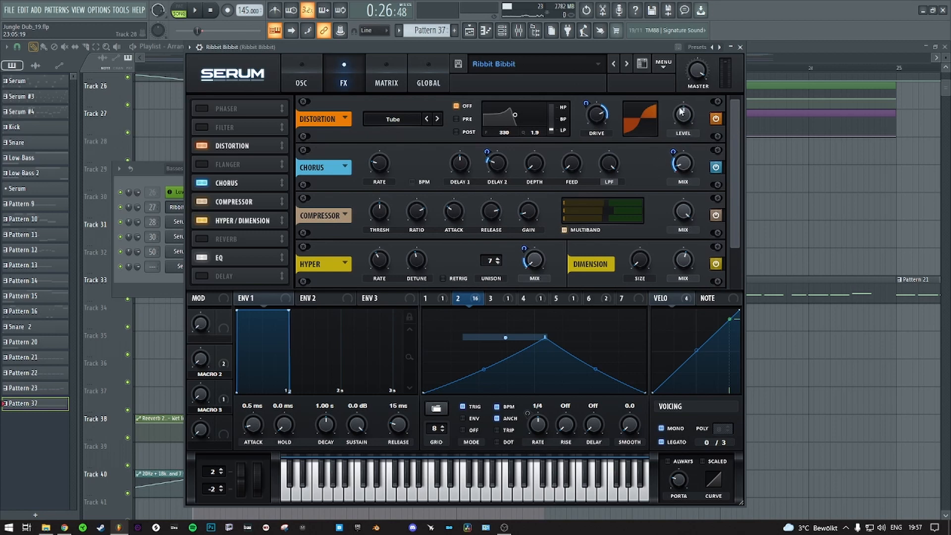
{"action": "mouse_move", "coordinate": [682, 110]}
{"action": "left_mouse_down"}
{"action": "mouse_move", "coordinate": [675, 141]}
{"action": "mouse_move", "coordinate": [694, 63]}
{"action": "mouse_move", "coordinate": [679, 143]}
{"action": "mouse_move", "coordinate": [682, 127]}
{"action": "left_mouse_up"}
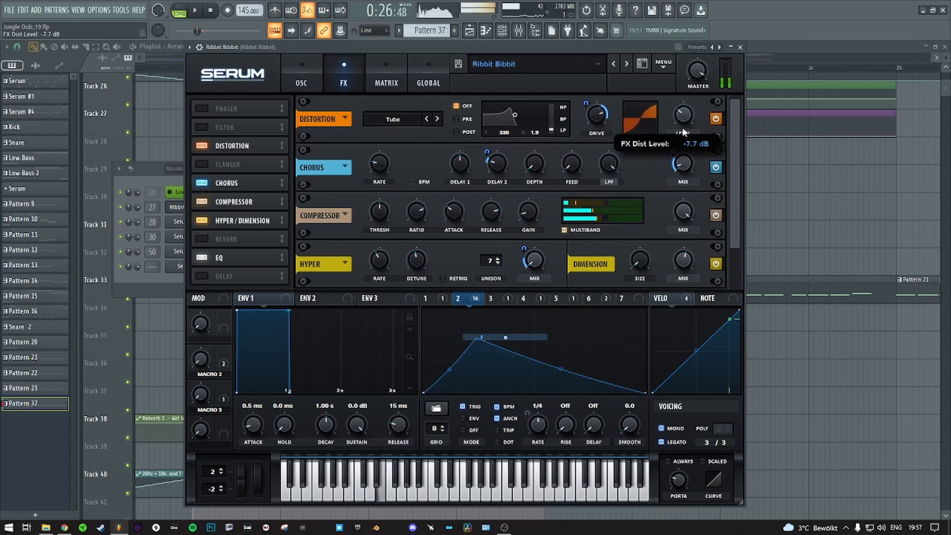
{"action": "left_click_drag", "start_coordinate": [469, 298], "coordinate": [680, 115]}
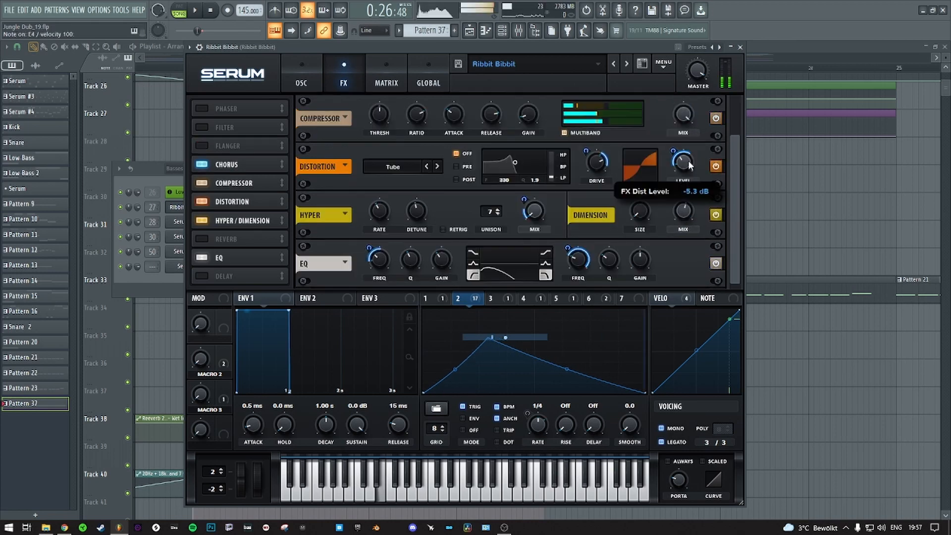
{"action": "left_click_drag", "start_coordinate": [687, 161], "coordinate": [686, 115]}
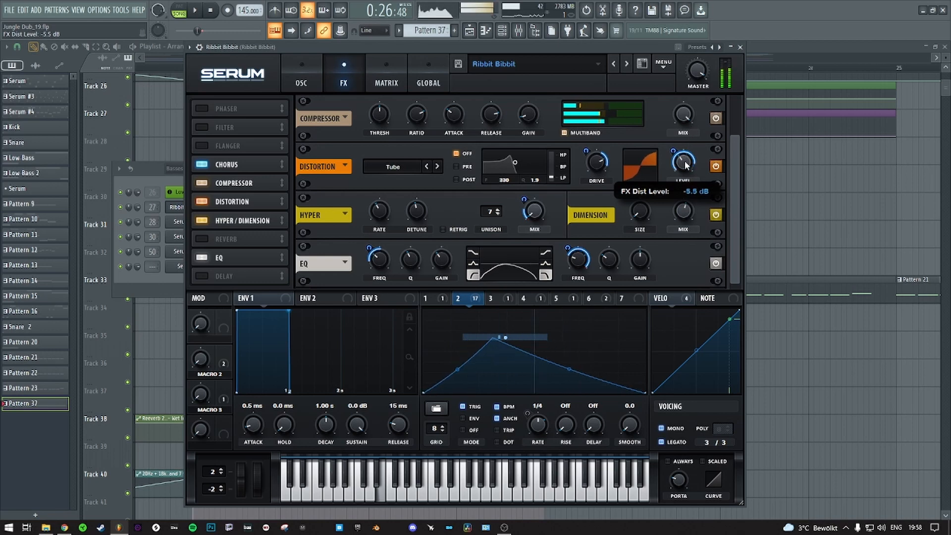
- Start song playback and vary the LFO 2-modulated distortion level, including 2.4 dB
{"action": "key", "text": "space"}
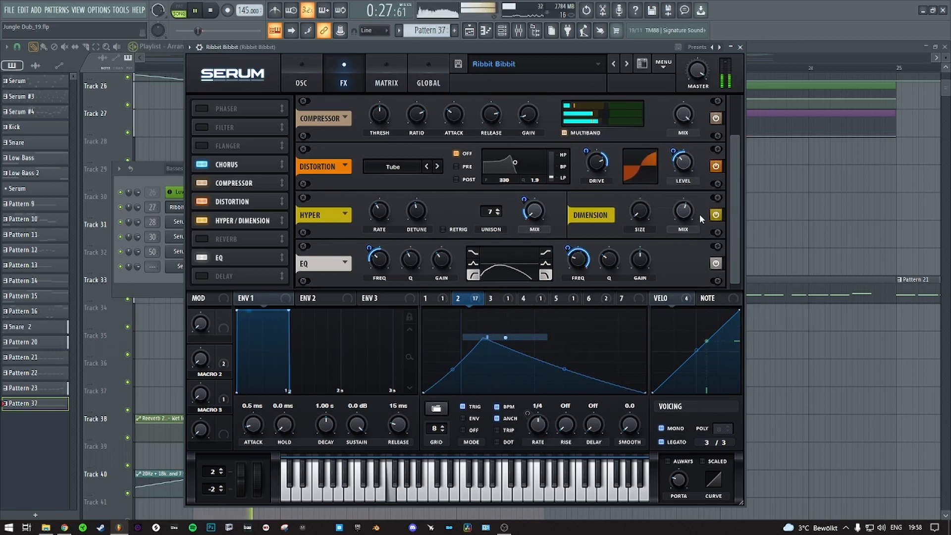
{"action": "mouse_move", "coordinate": [680, 159]}
{"action": "left_mouse_down"}
{"action": "mouse_move", "coordinate": [680, 148]}
{"action": "mouse_move", "coordinate": [684, 156]}
{"action": "left_mouse_up"}
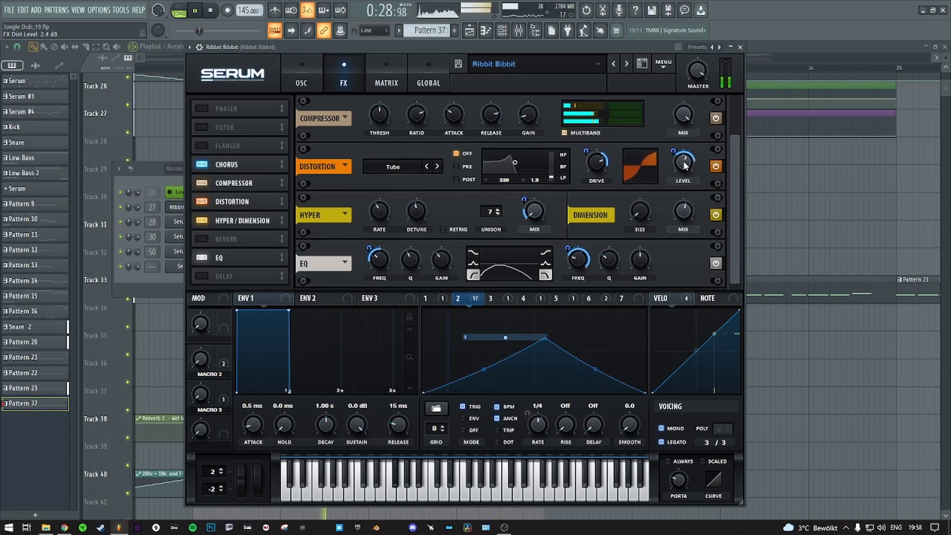
{"action": "left_click_drag", "start_coordinate": [686, 165], "coordinate": [686, 160]}
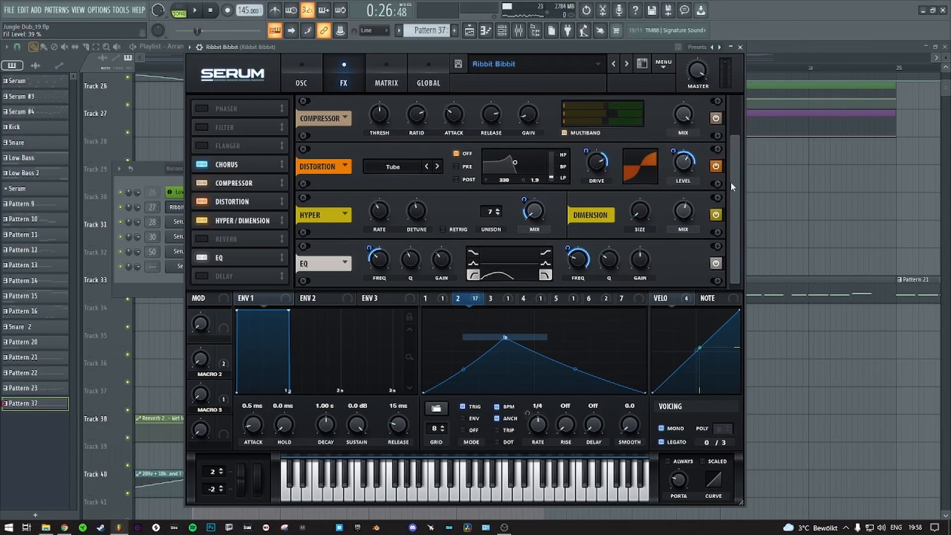
- Adjust the compressor's middle multiband range in the effects, toggling multiband off and on and playing a note
{"action": "left_click_drag", "start_coordinate": [732, 183], "coordinate": [738, 143]}
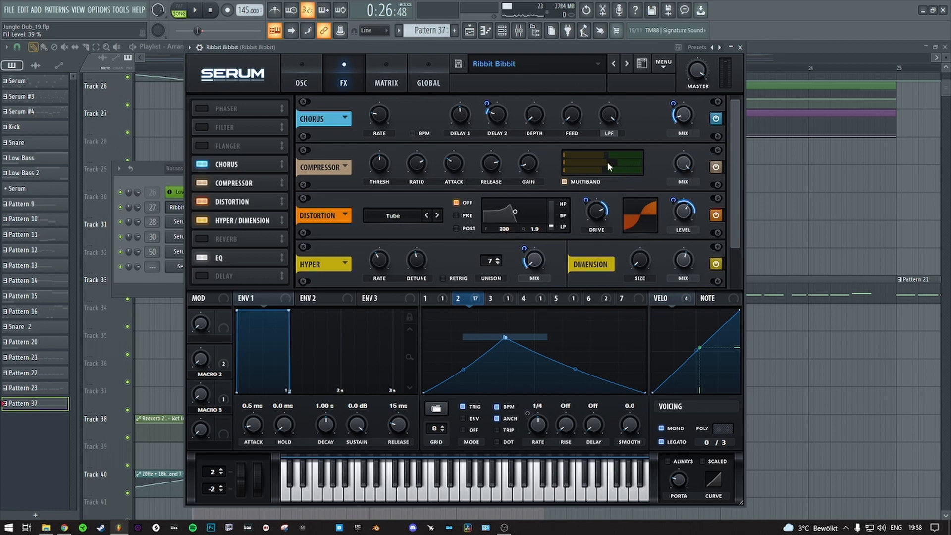
{"action": "left_click_drag", "start_coordinate": [594, 164], "coordinate": [619, 162]}
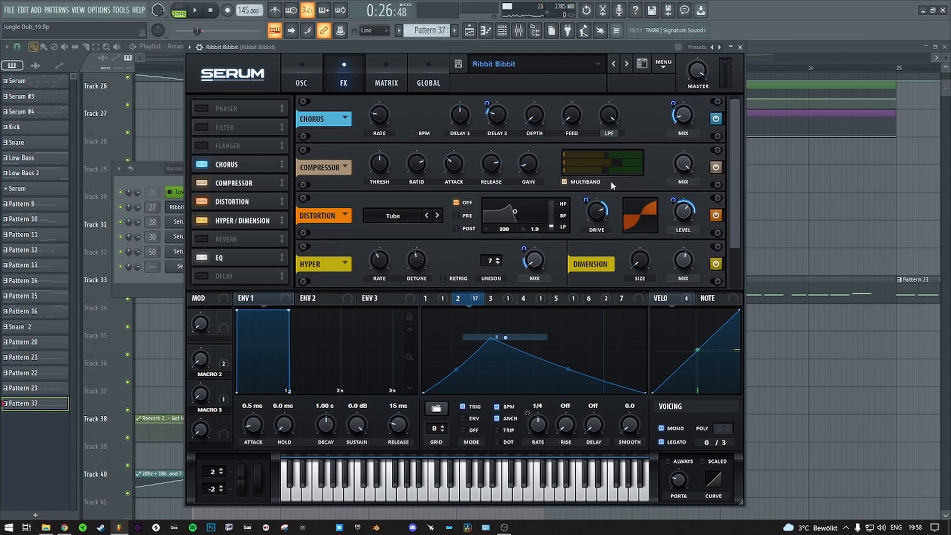
{"action": "double_click", "coordinate": [563, 182]}
{"action": "key", "text": "v"}
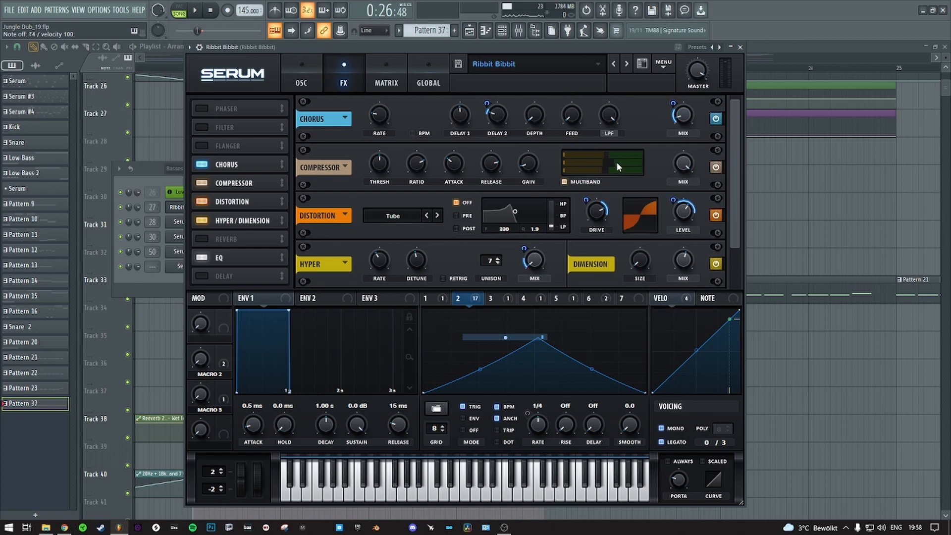
{"action": "left_click_drag", "start_coordinate": [619, 162], "coordinate": [618, 163]}
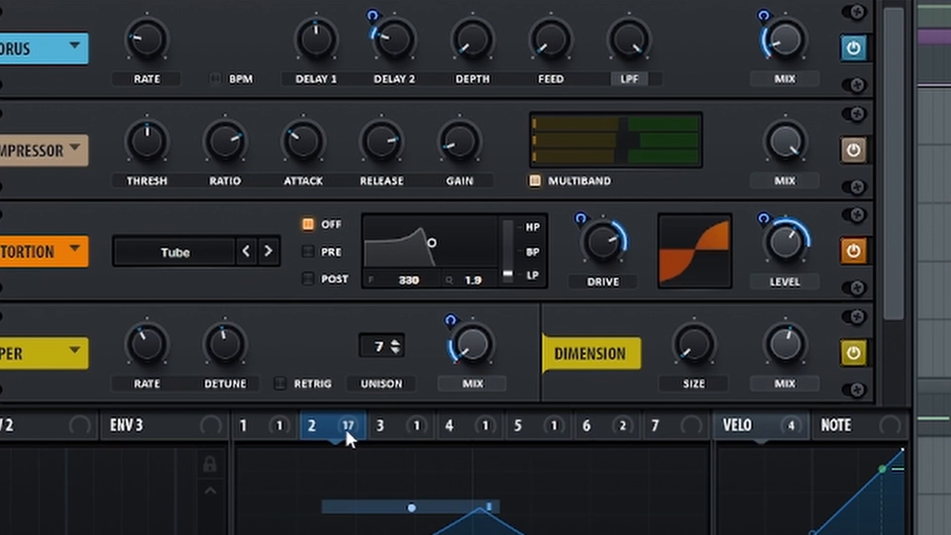
- Modulate the compressor's middle multiband range with LFO 2 and inspect its entry in the modulation matrix
{"action": "left_click_drag", "start_coordinate": [345, 434], "coordinate": [623, 137]}
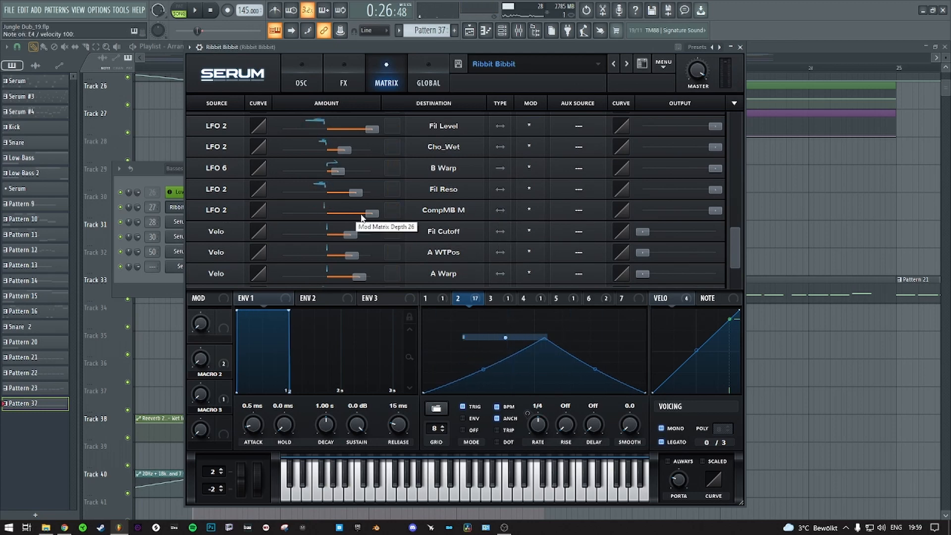
{"action": "left_click", "coordinate": [343, 83]}
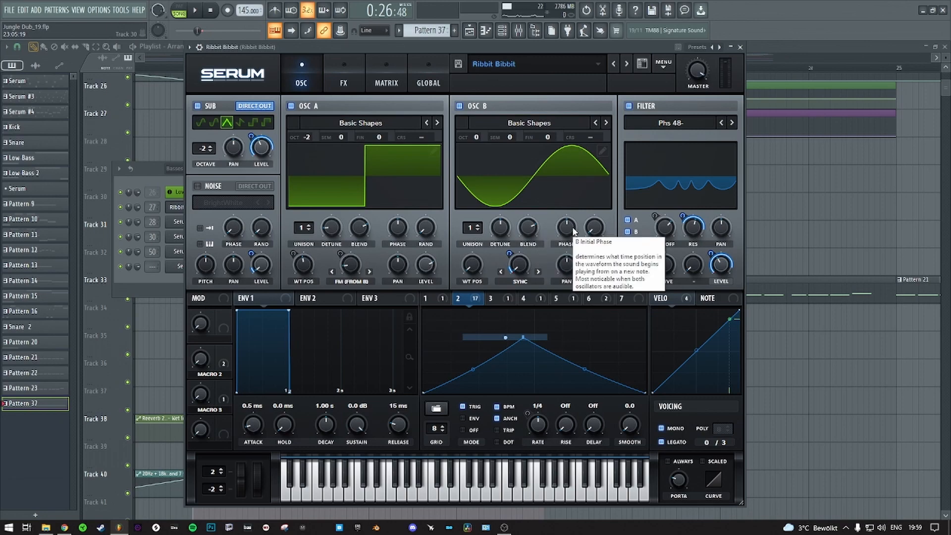
- Remove LFO 2's modulation from the noise level and save the project
{"action": "left_click", "coordinate": [344, 84]}
{"action": "left_click", "coordinate": [303, 80]}
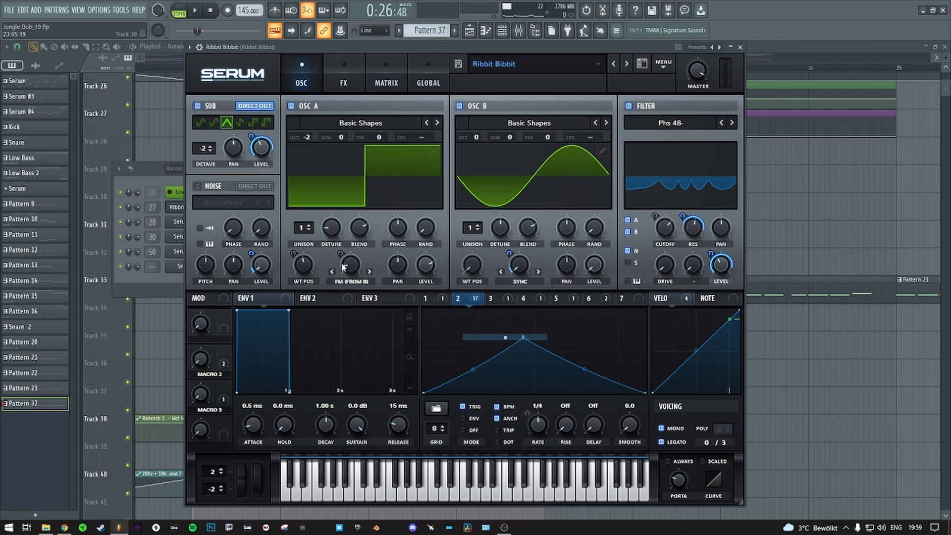
{"action": "right_click", "coordinate": [261, 264]}
{"action": "left_click", "coordinate": [315, 304]}
{"action": "key", "text": "ctrl+s"}
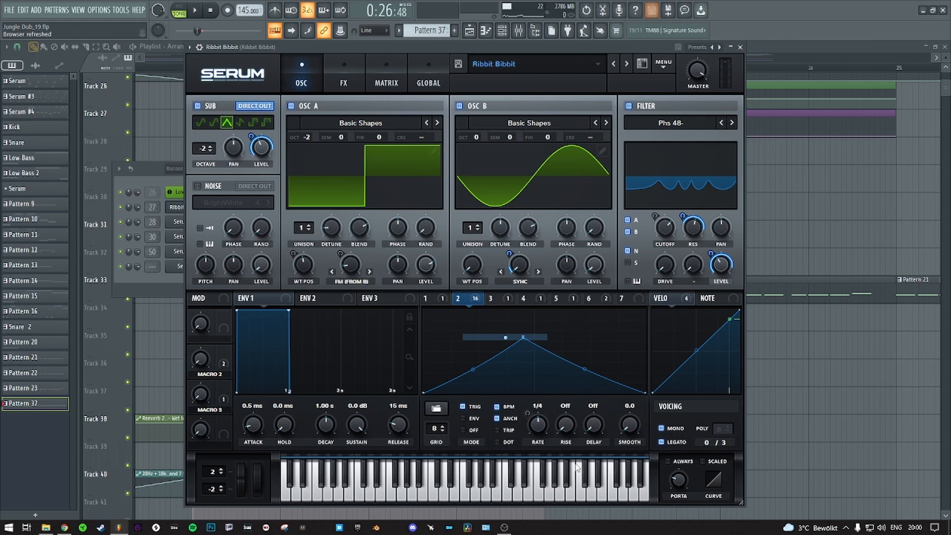